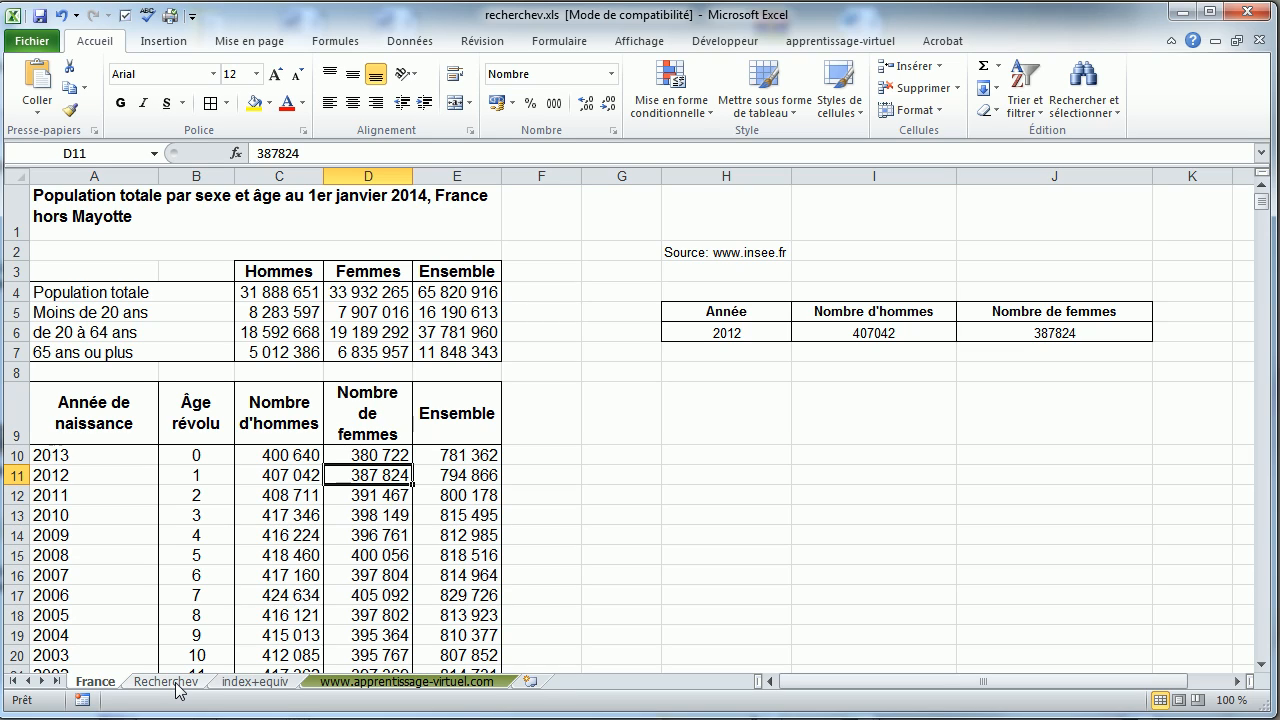
Review the France data, the RECHERCHEV description sheet, and the tables and function notes on the index+equiv sheet.
left_click(681, 508)
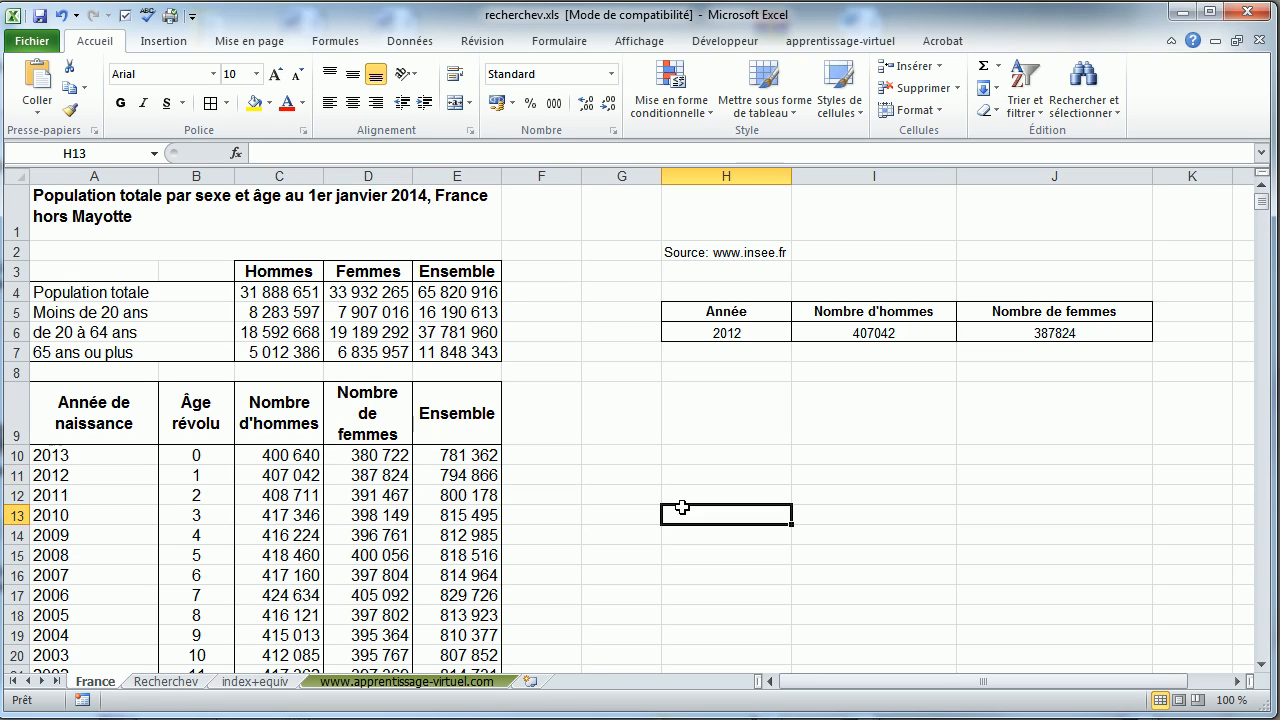
left_click(173, 683)
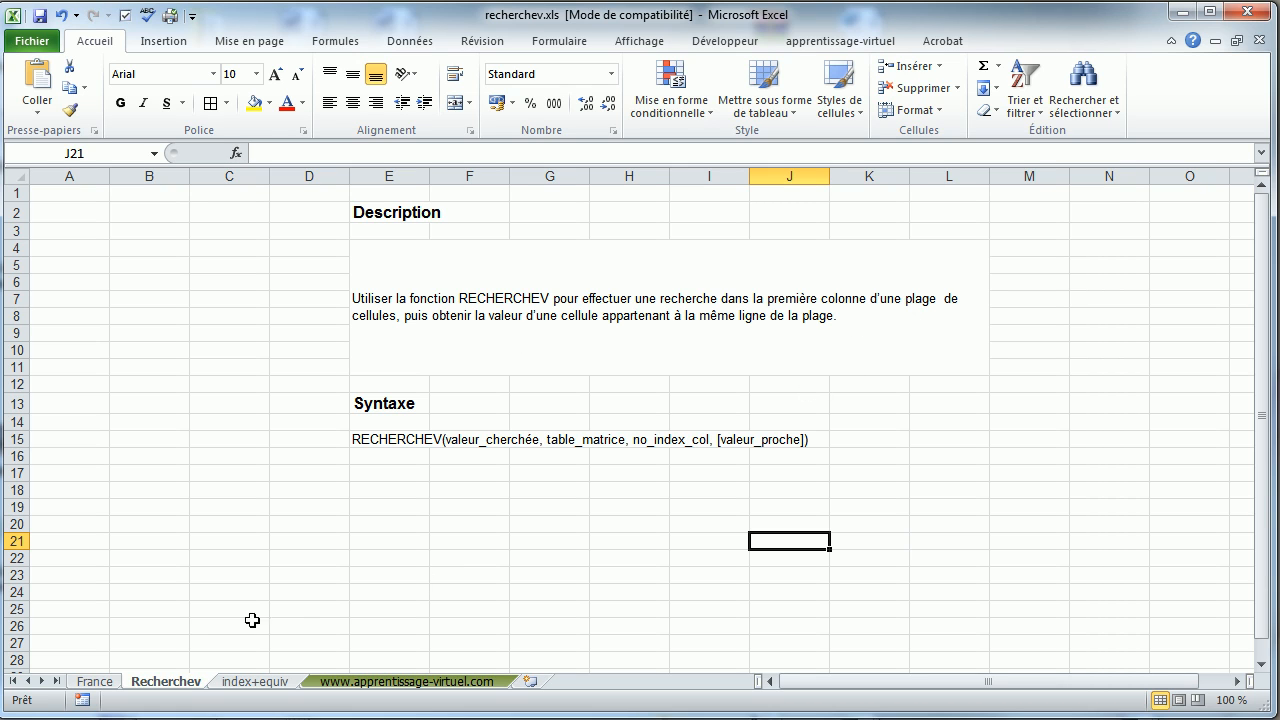
left_click(95, 681)
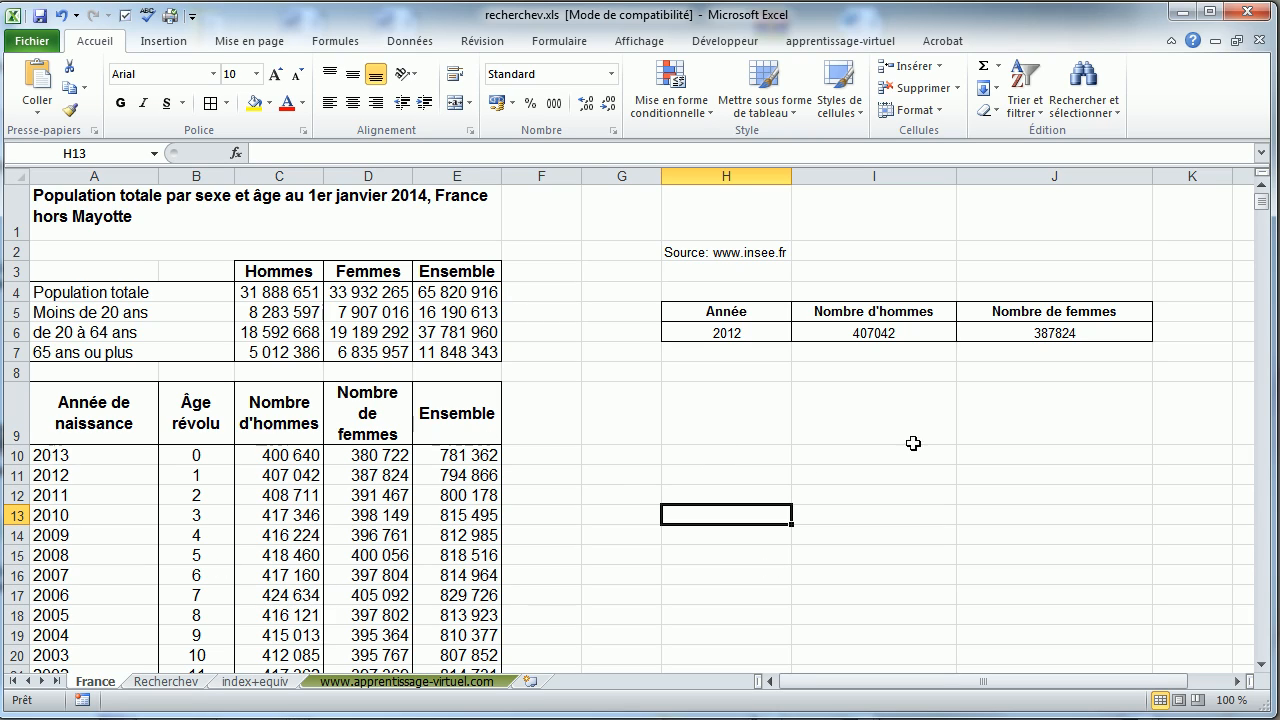
left_click(300, 495)
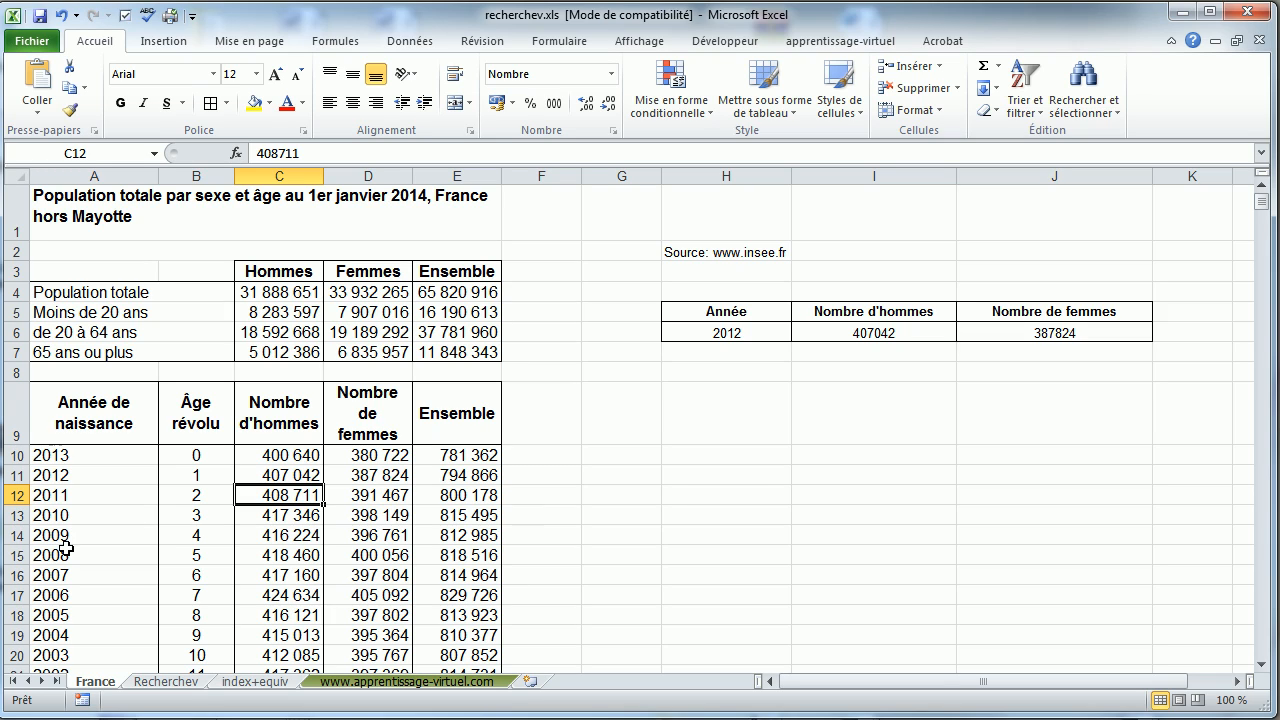
left_click(276, 687)
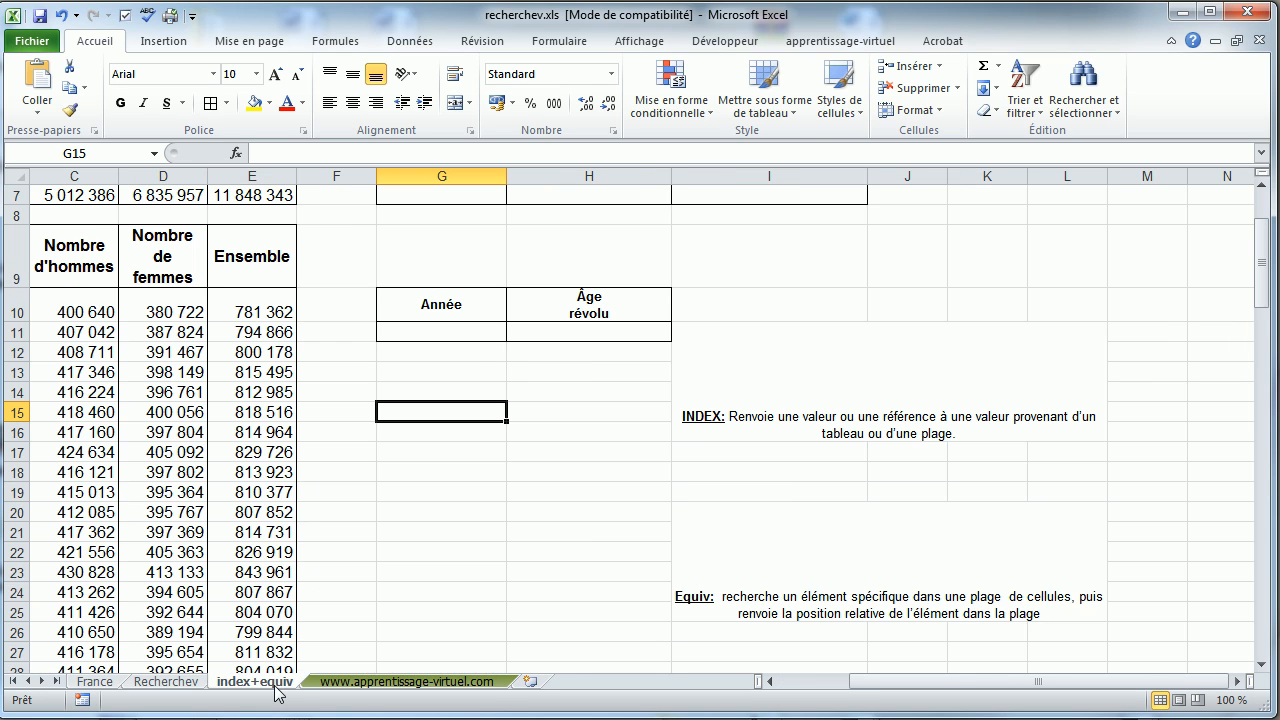
left_click(566, 550)
scroll(578, 528, "up", 2)
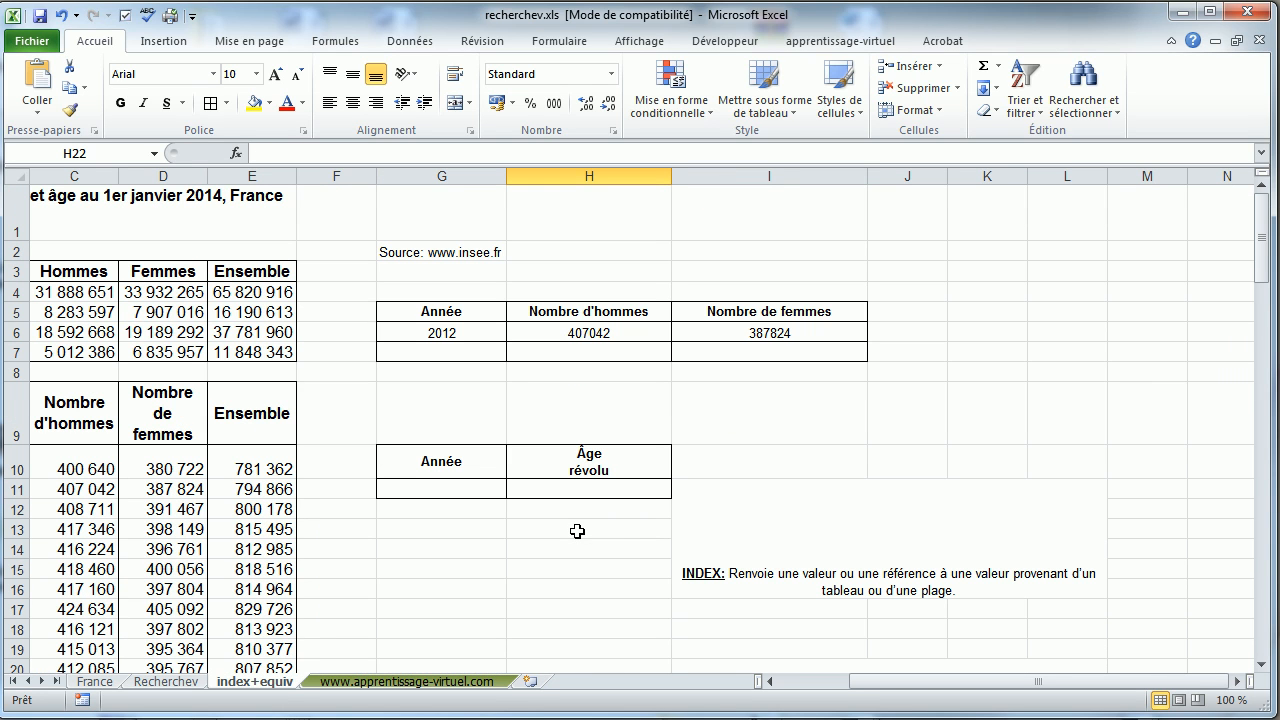
scroll(577, 531, "down", 1)
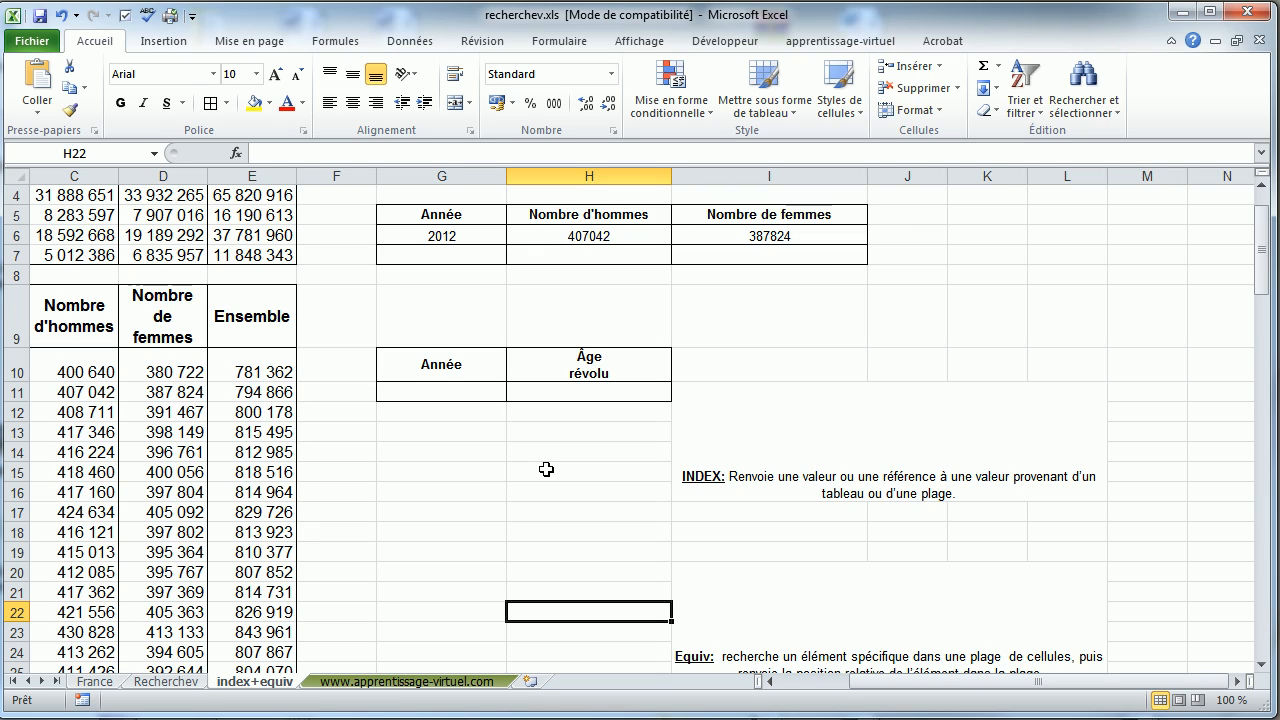
Start an INDEX function in cell G15 using the matrice;no_lig;no_col argument list.
left_click(457, 472)
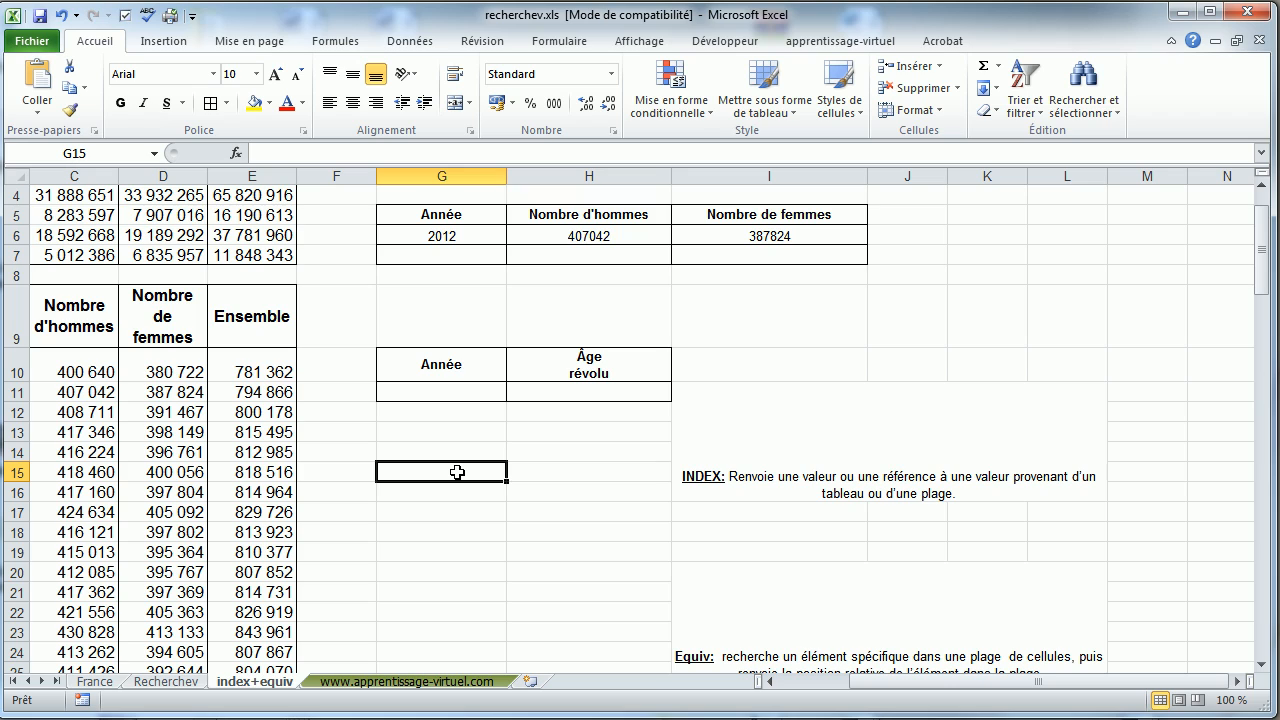
type("=")
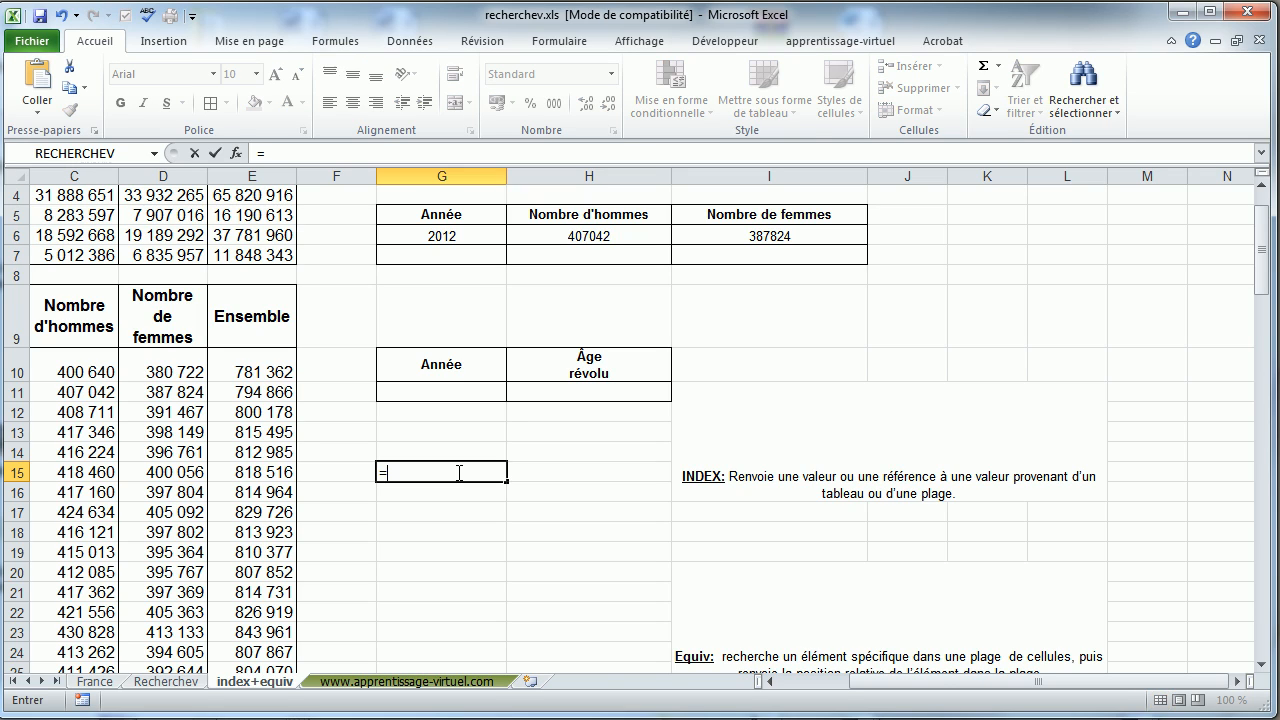
type("index")
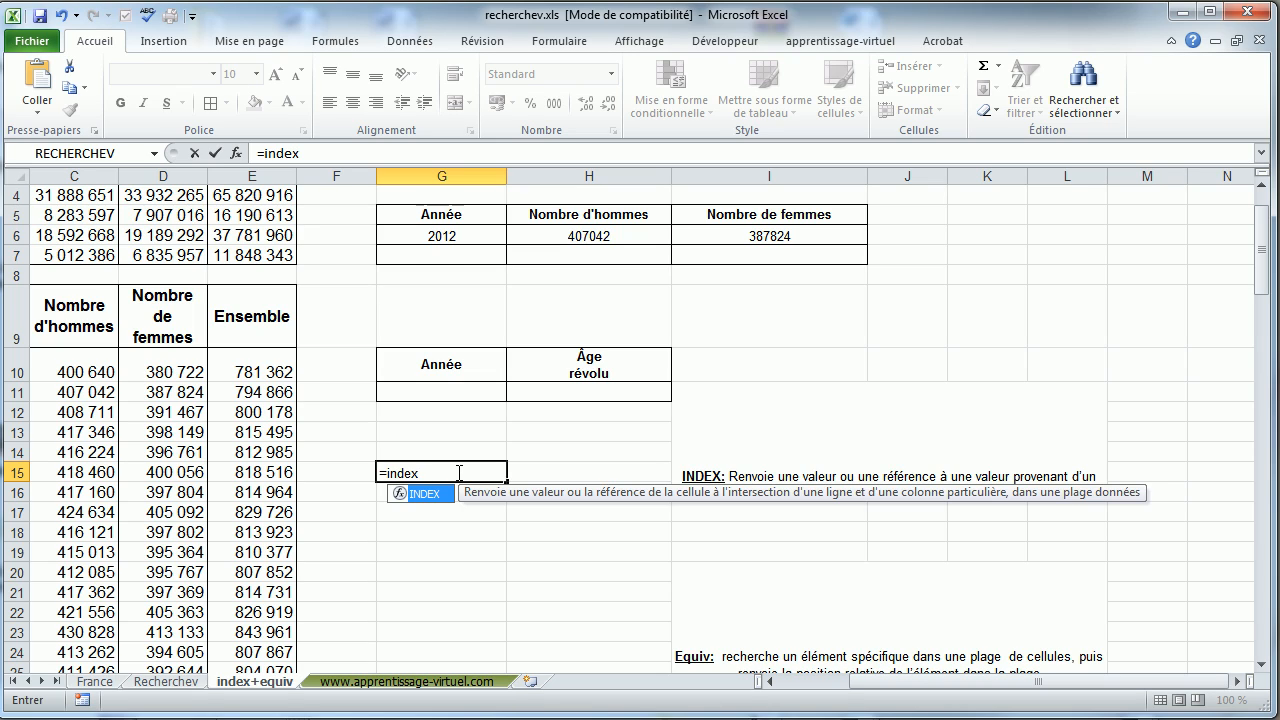
type("(")
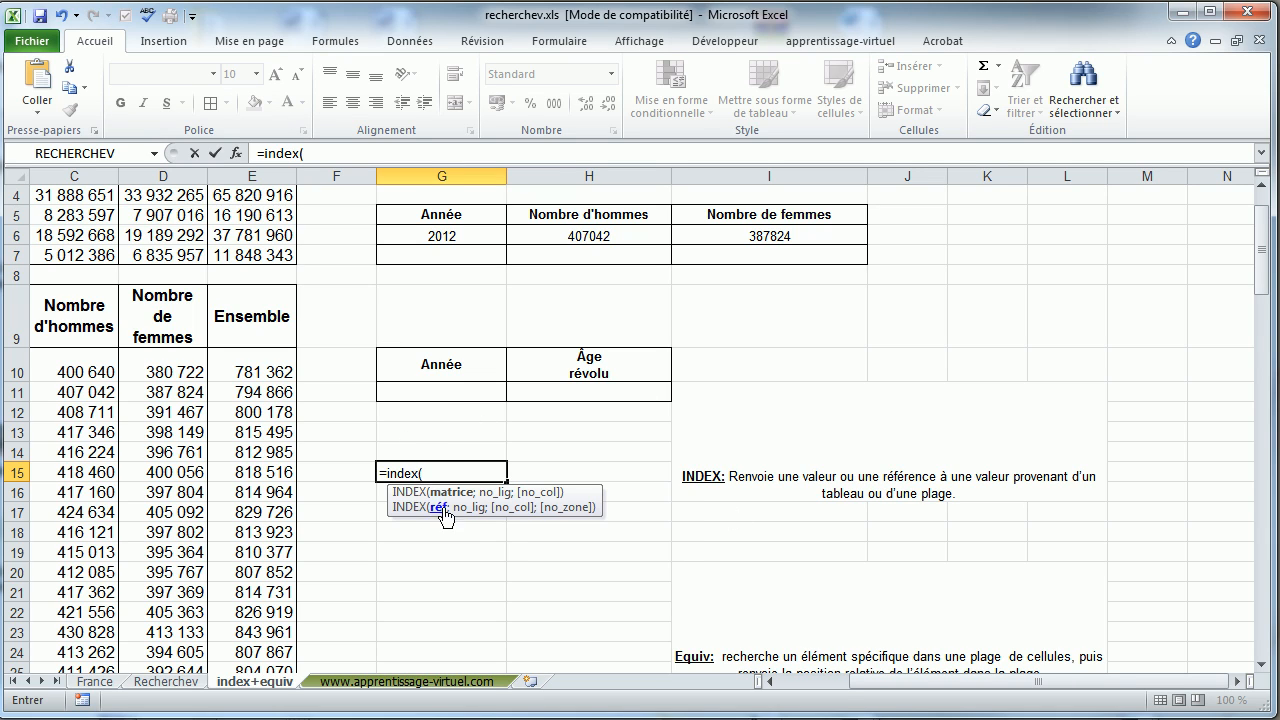
left_click(237, 153)
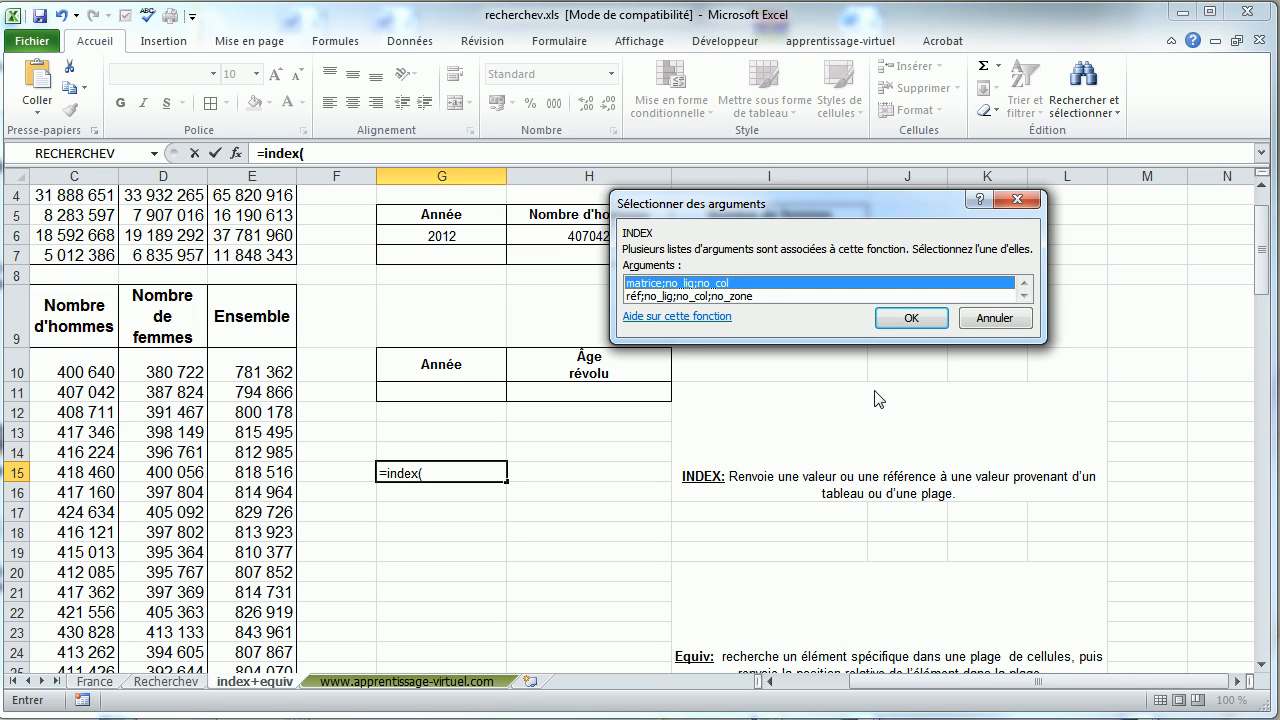
left_click(911, 318)
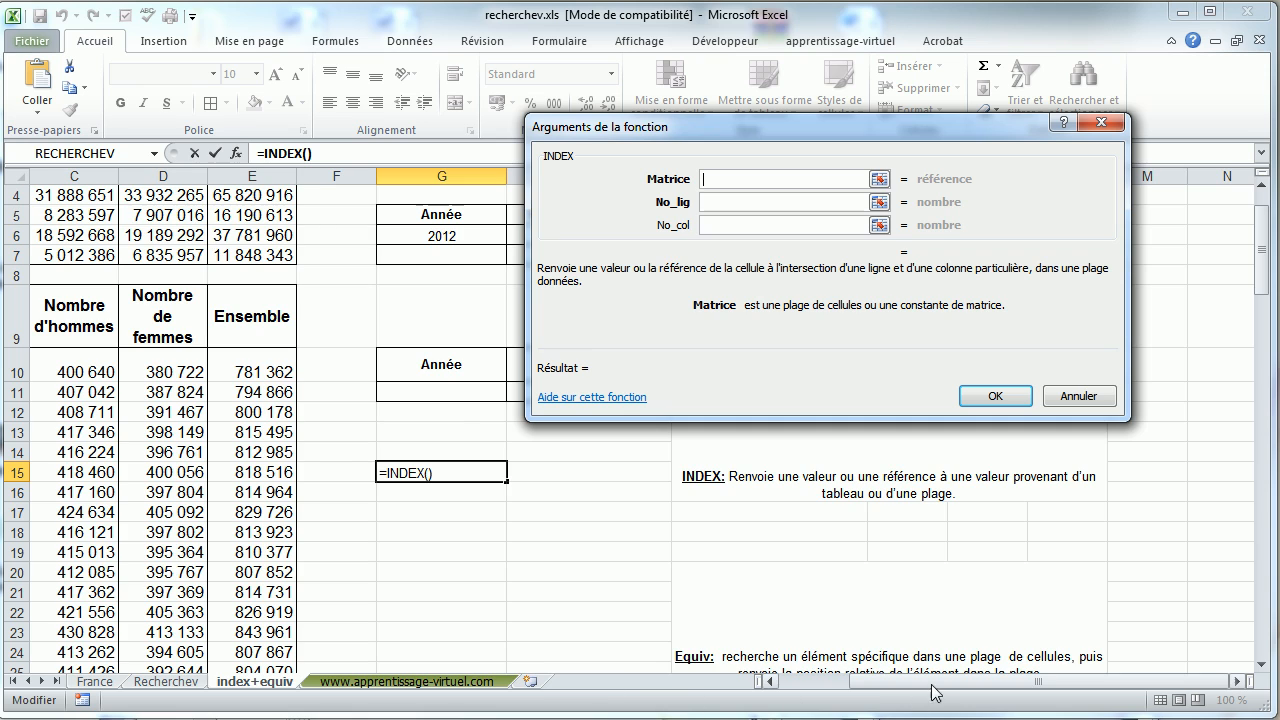
Complete the INDEX function with Matrice A10:B17, No_lig 3 and No_col 2.
left_click_drag(935, 692, 865, 692)
left_click_drag(60, 372, 229, 517)
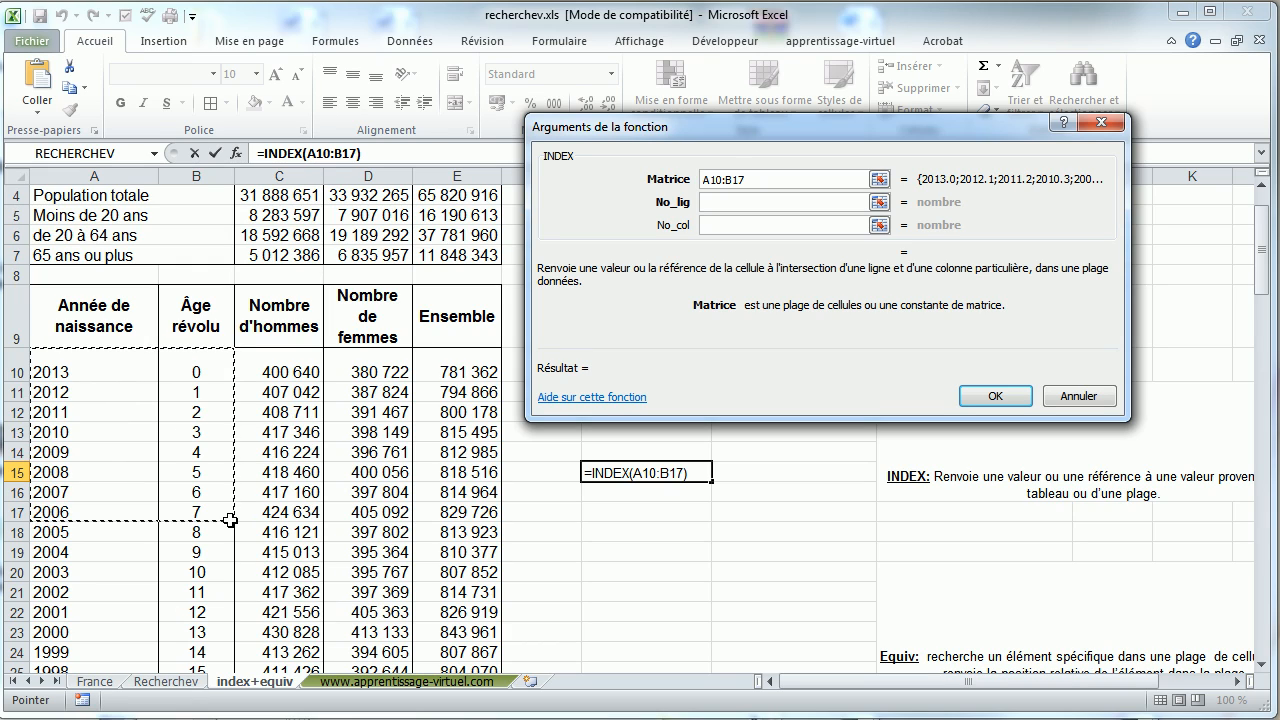
left_click(718, 202)
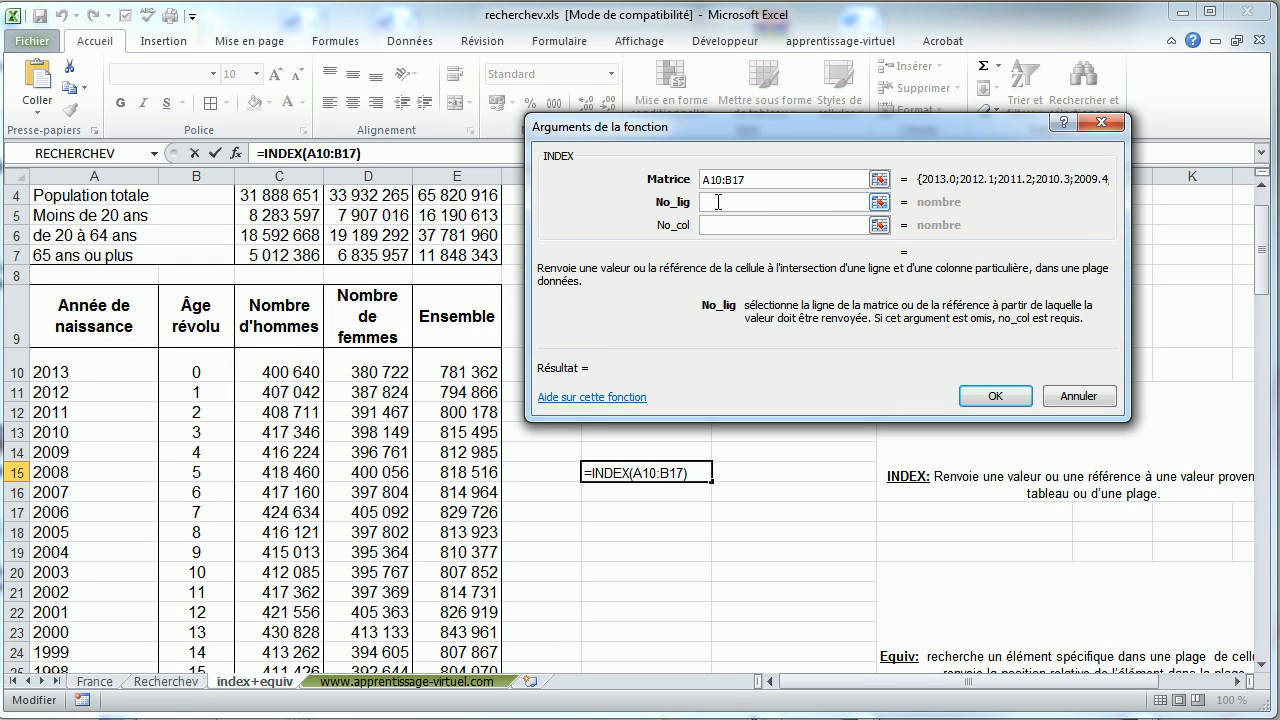
type("3")
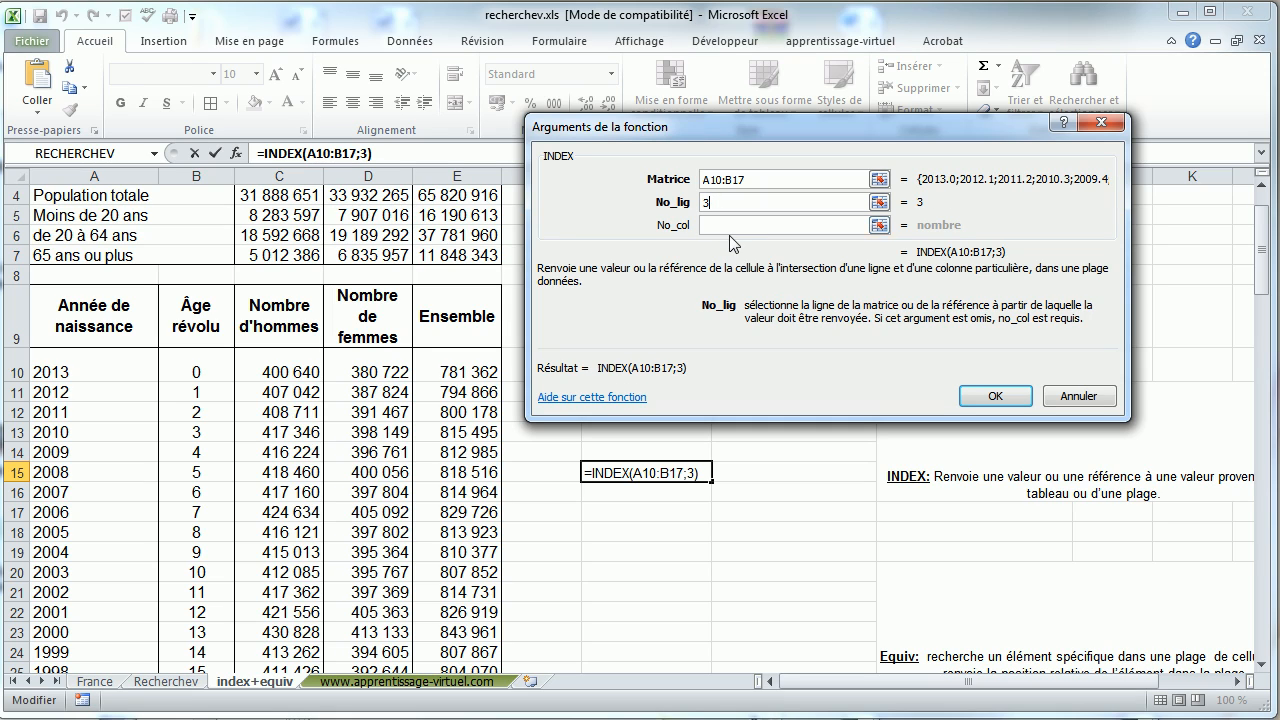
left_click(733, 226)
type("2")
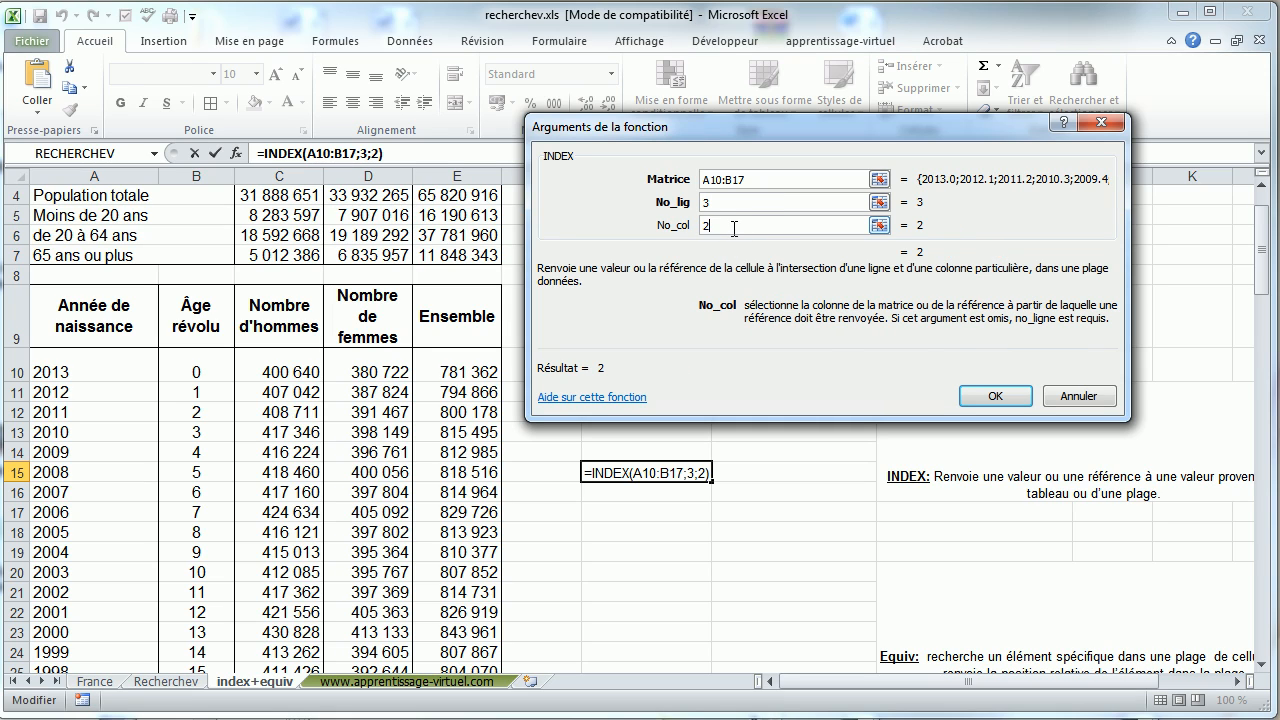
left_click(996, 396)
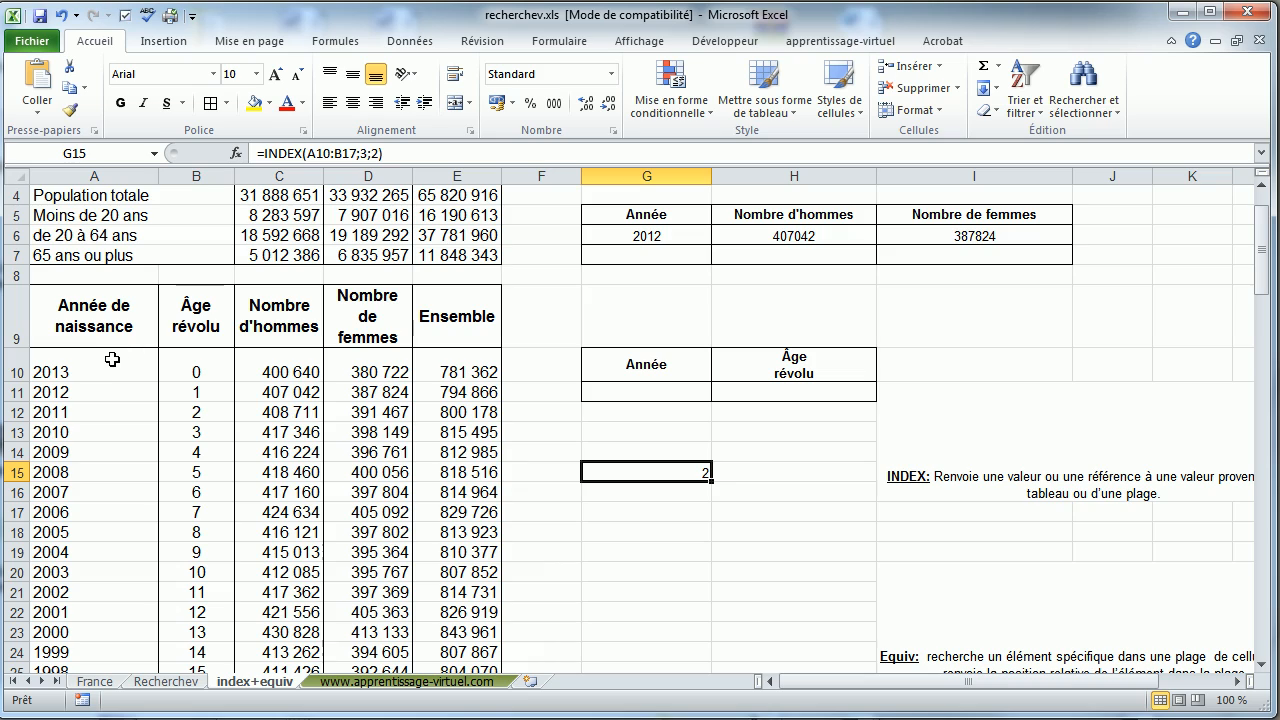
Check the INDEX result in G15 by counting to the third row and second column of the birth-year table.
left_click(107, 368)
left_click(107, 391)
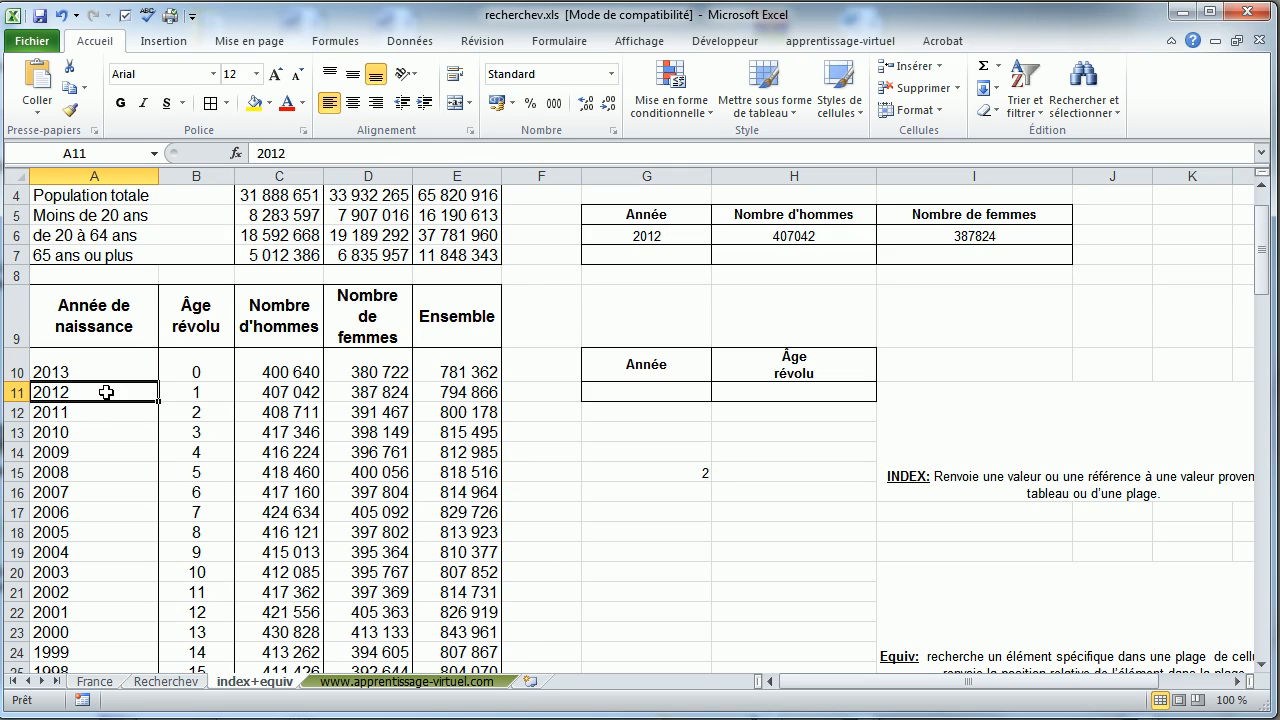
left_click(107, 413)
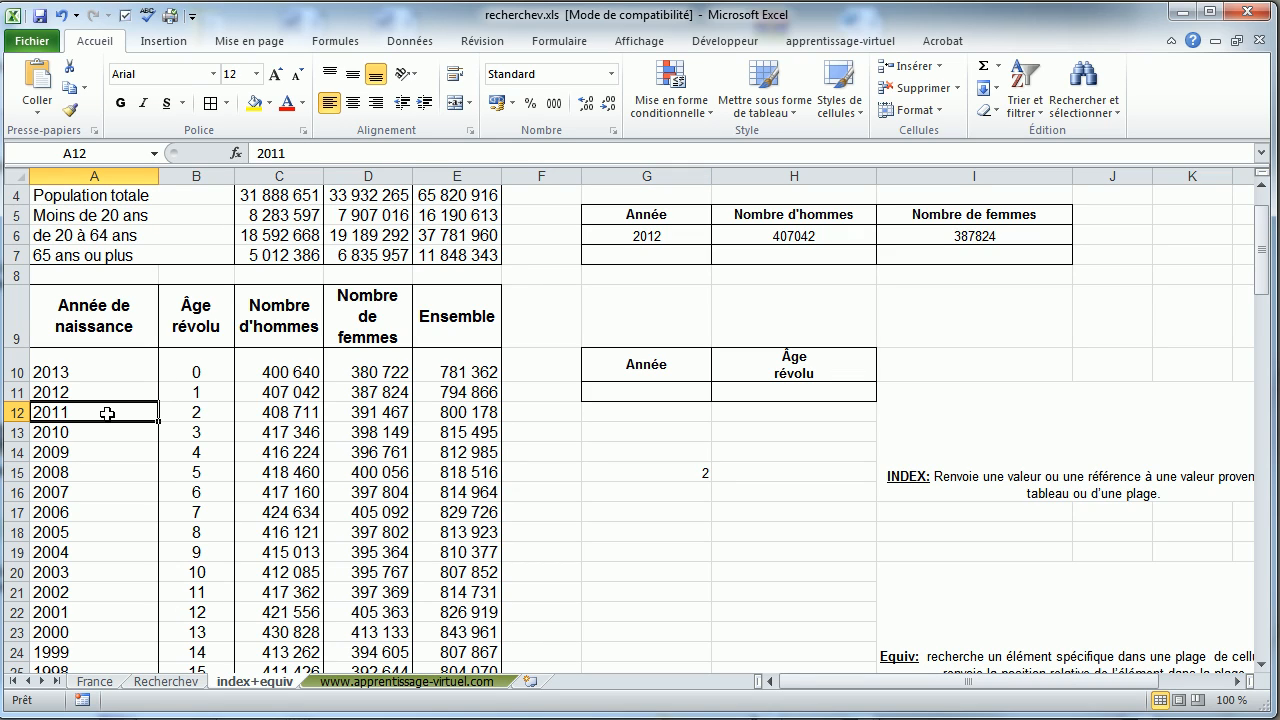
left_click(186, 410)
left_click(690, 476)
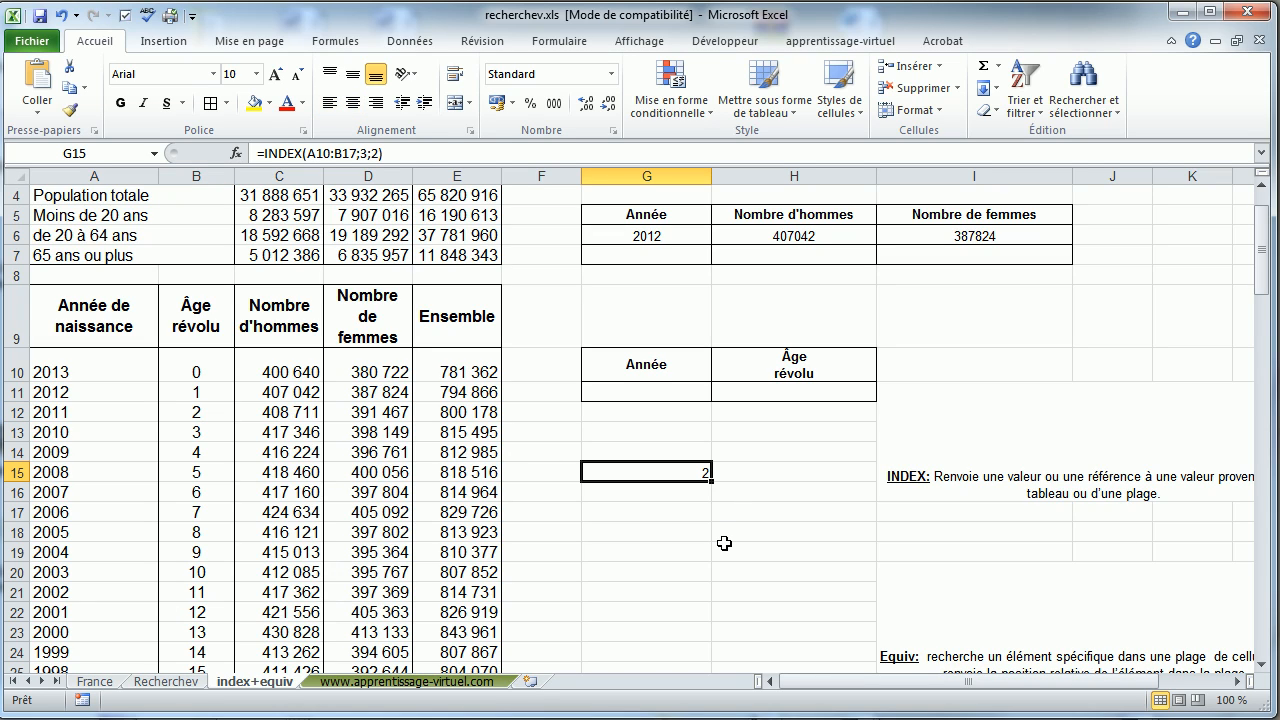
Start an EQUIV function in cell G24 and open its function arguments.
scroll(724, 543, "down", 1)
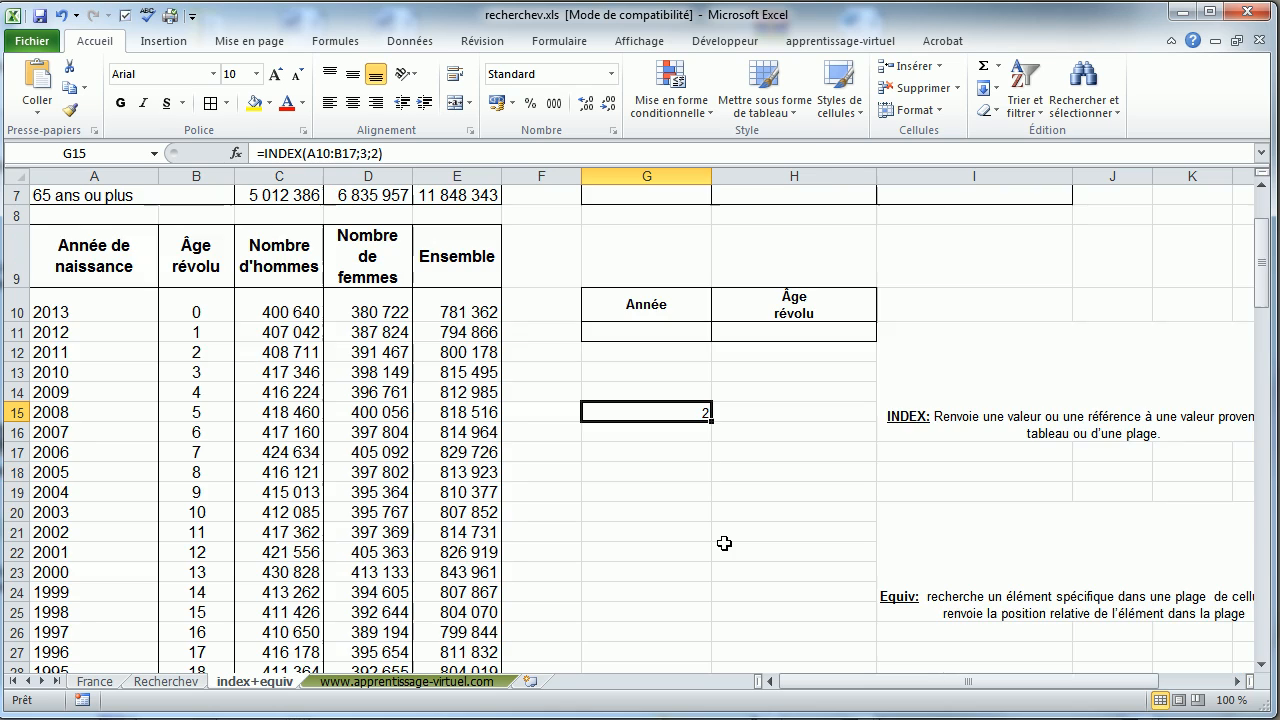
left_click(637, 590)
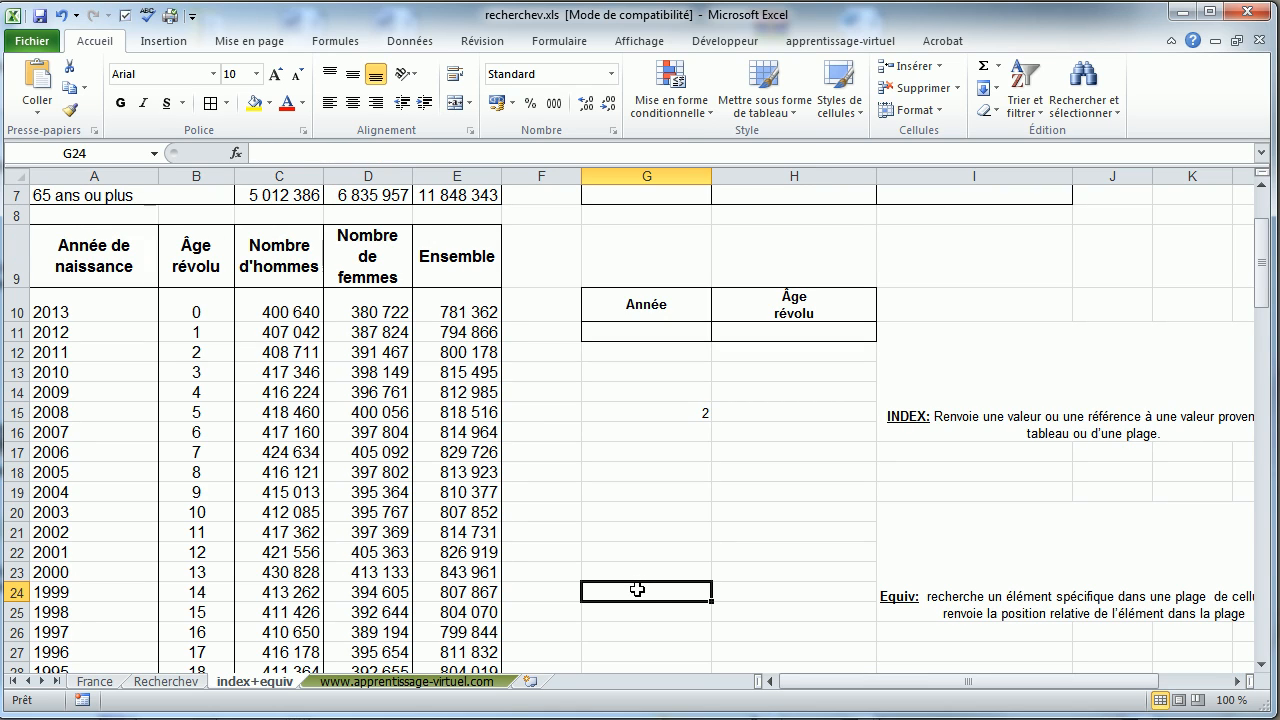
type("=")
left_click_drag(878, 684, 912, 684)
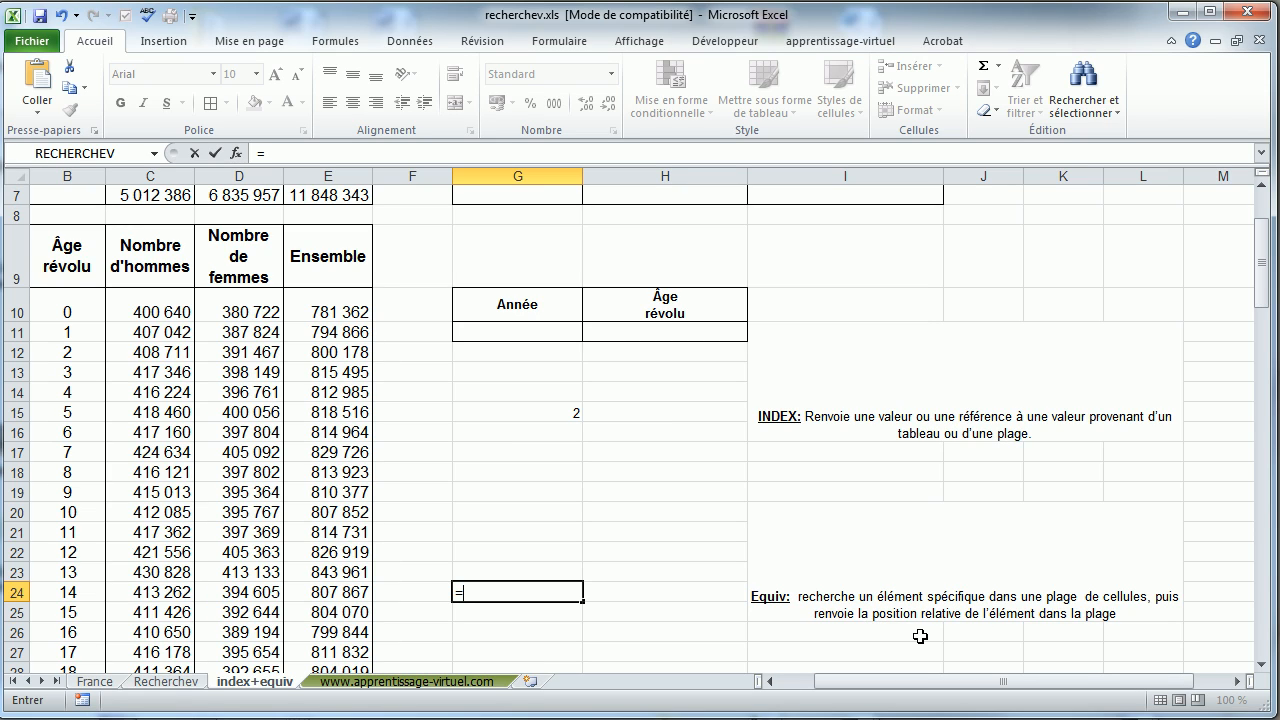
left_click_drag(908, 684, 834, 687)
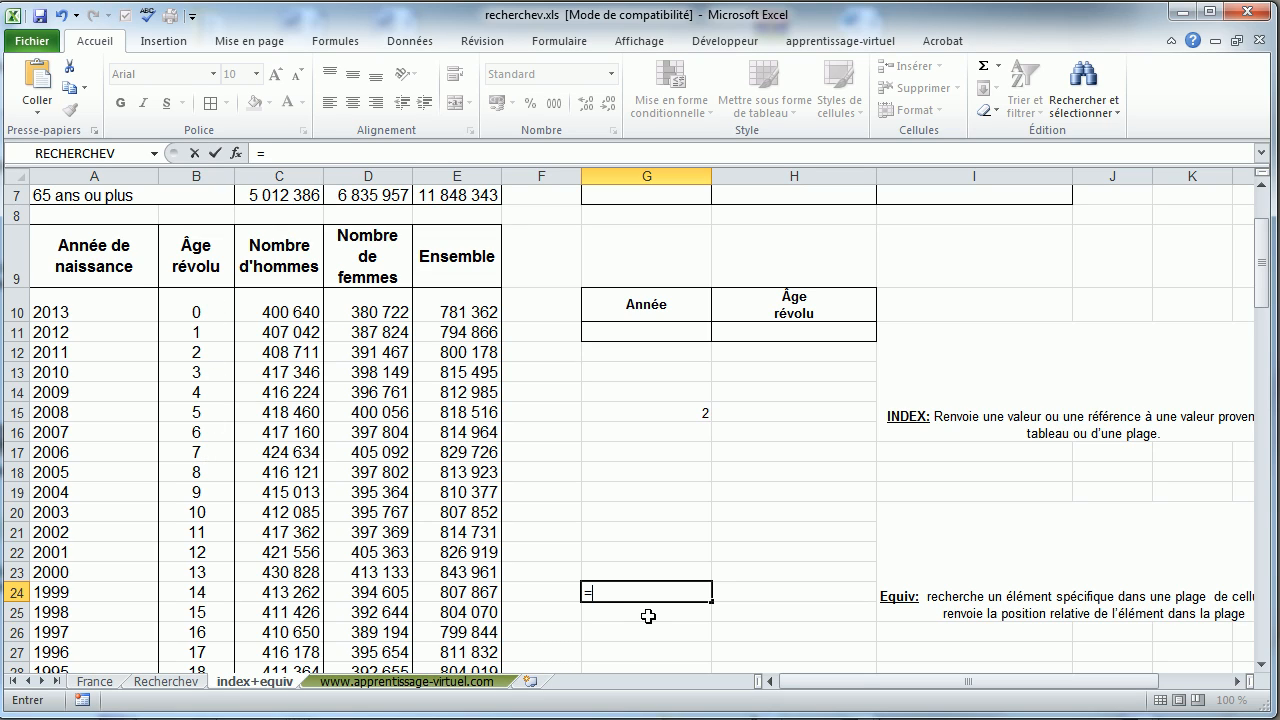
type("equi")
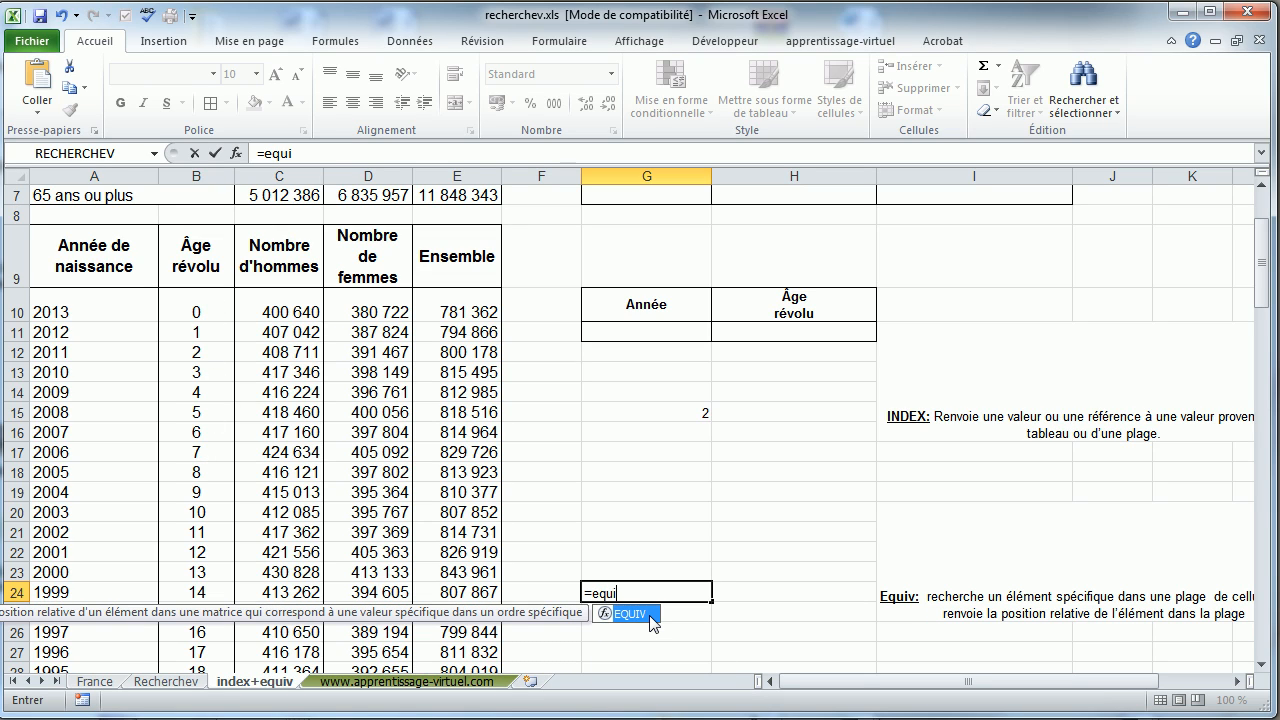
type("(")
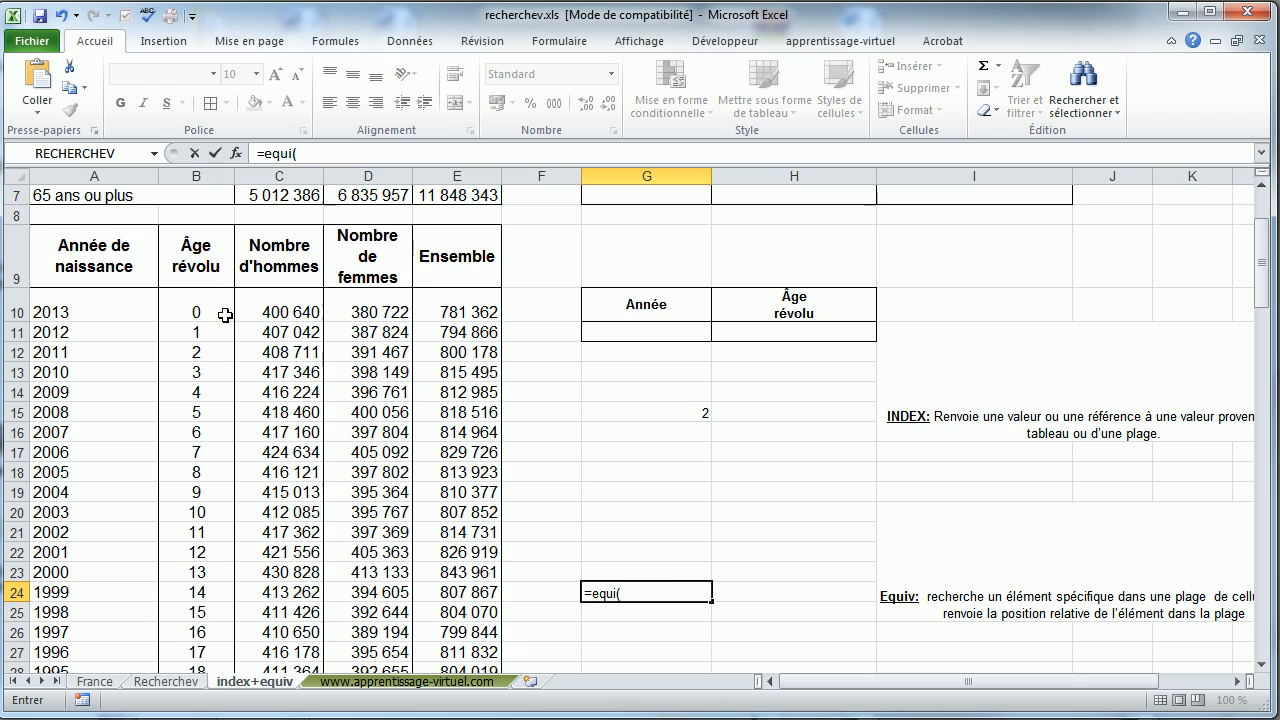
left_click(295, 153)
type("v")
left_click(236, 153)
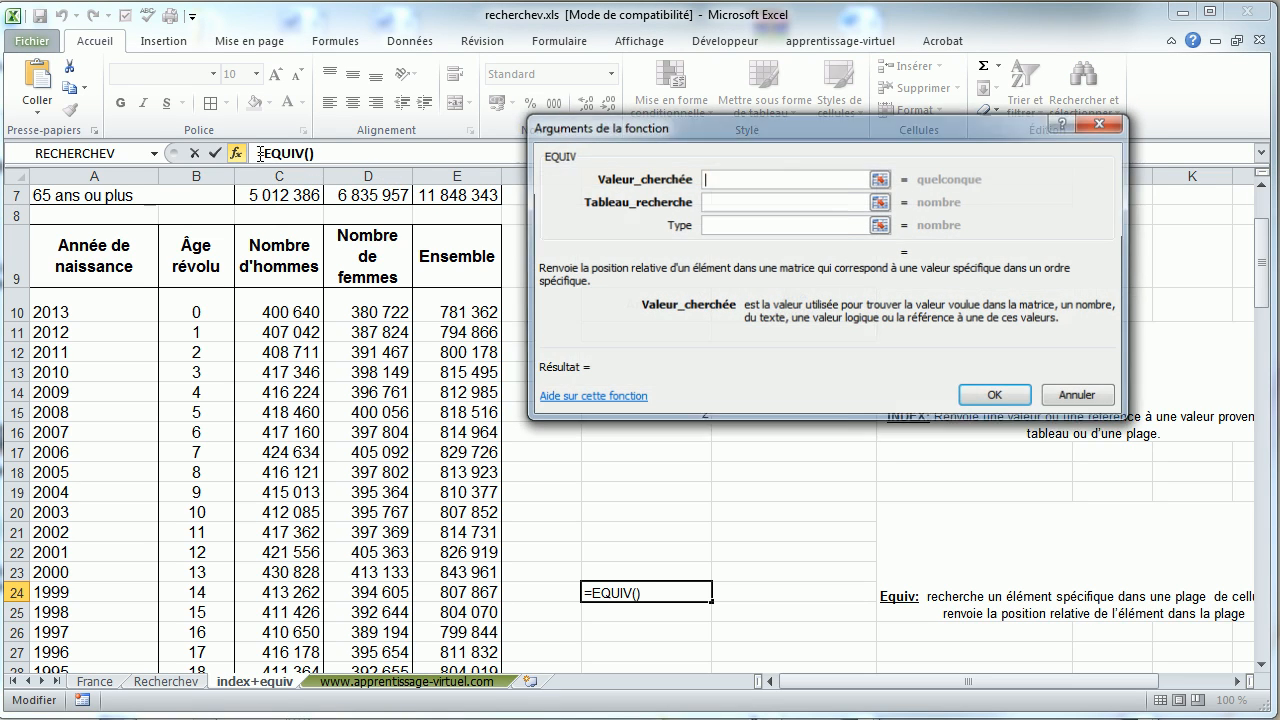
Complete the EQUIV function with Valeur_cherchée 8, Tableau_recherche B10:B26 and Type 0, and review the formula in G24.
left_click_drag(617, 130, 632, 209)
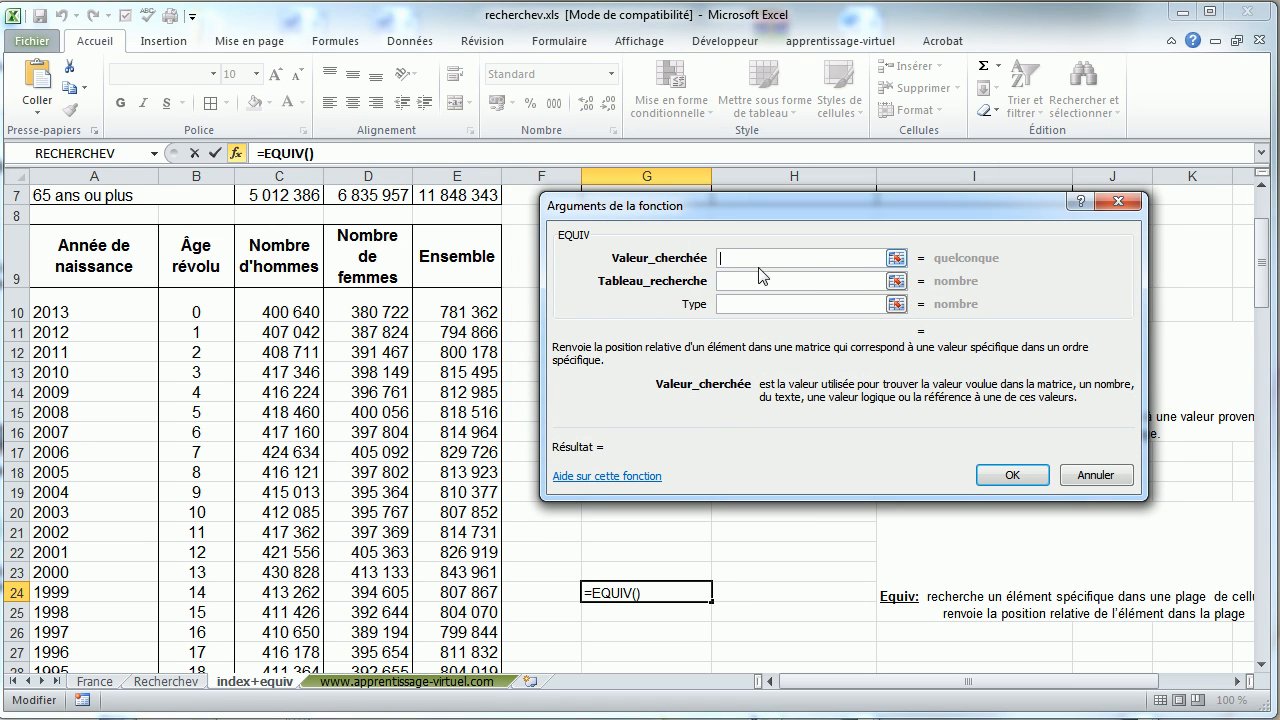
left_click_drag(749, 208, 830, 136)
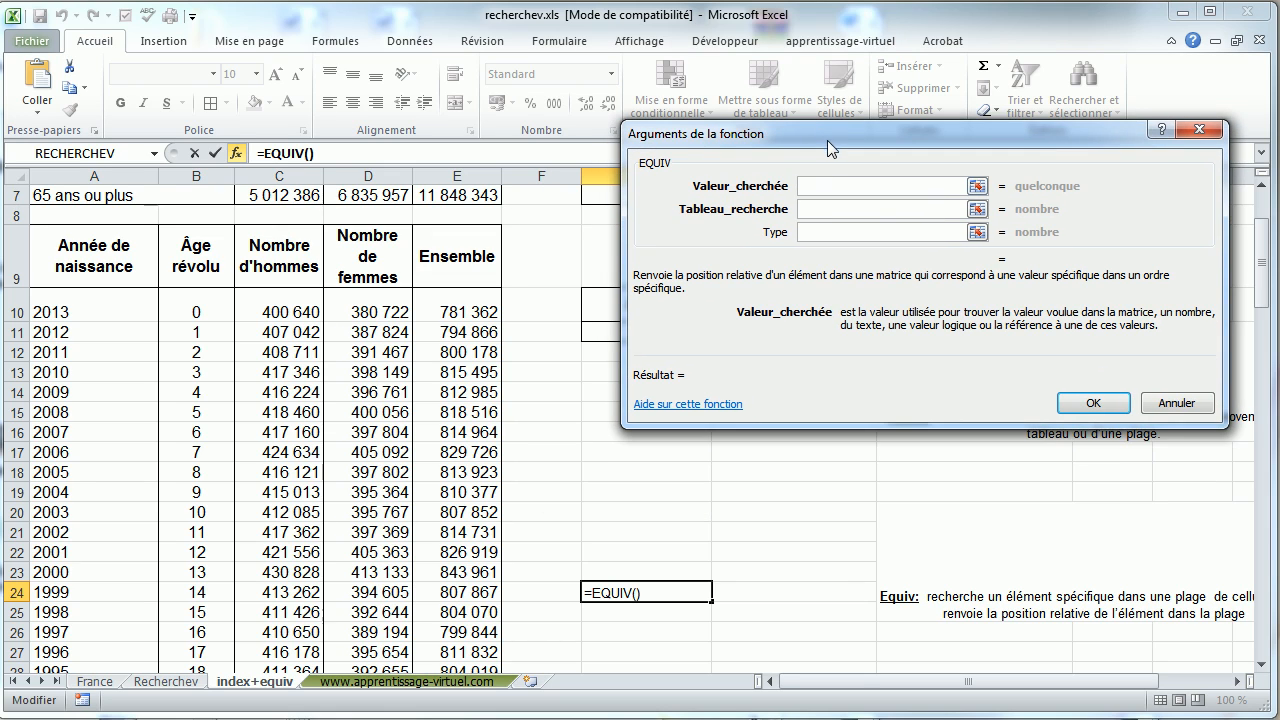
type("8")
left_click(819, 208)
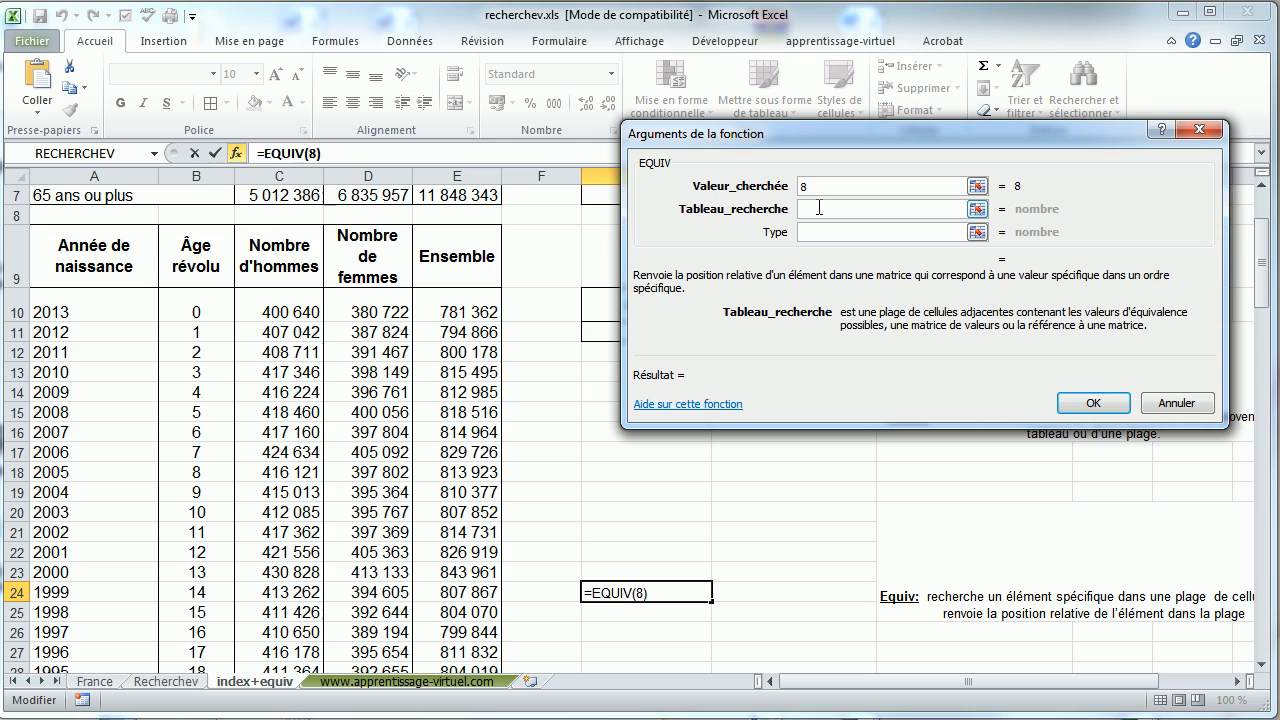
left_click_drag(205, 312, 187, 632)
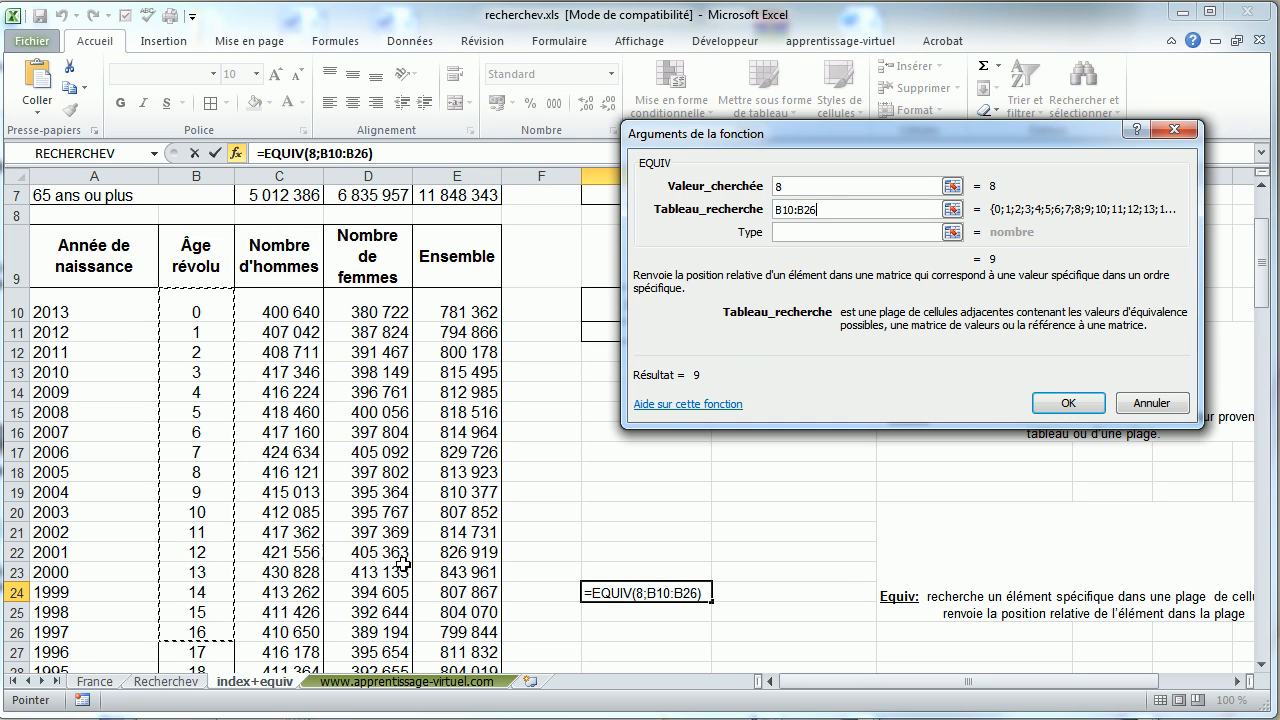
left_click(805, 231)
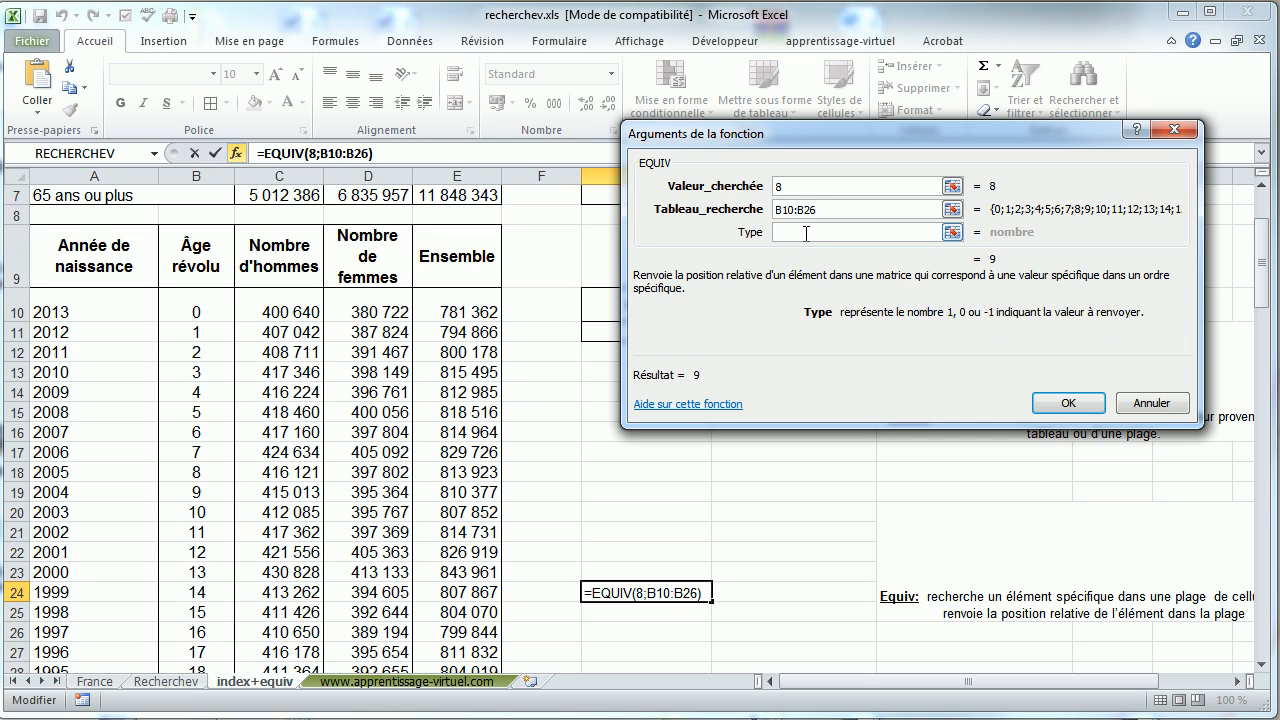
type("0")
left_click(1068, 403)
left_click(740, 548)
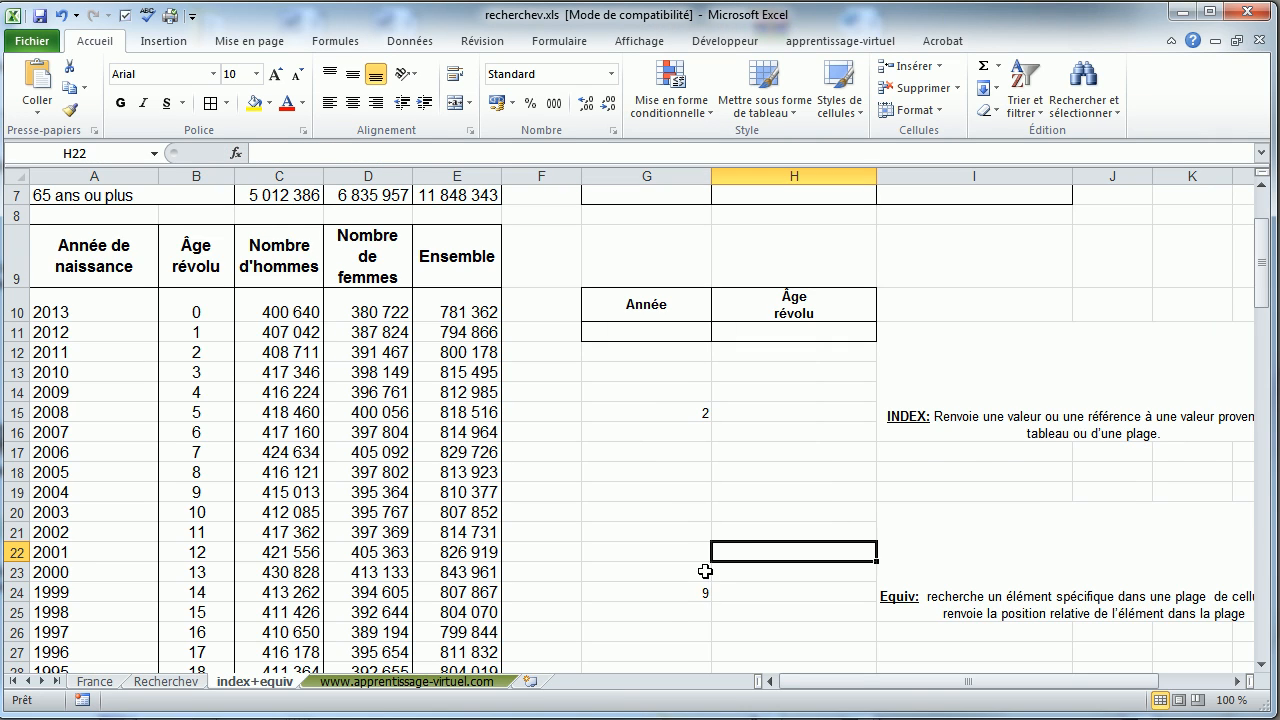
left_click(675, 594)
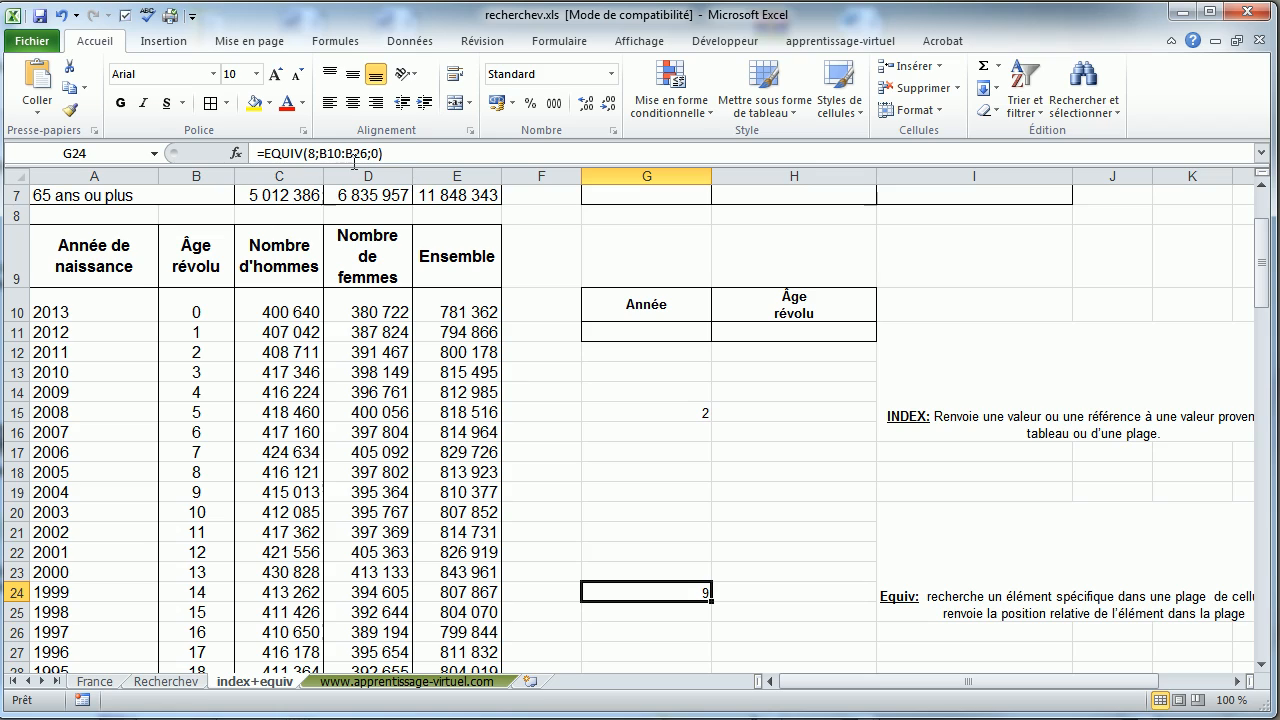
Step the EQUIV lookup value in G24 through cells B10 to B18, undo the last pick and keep B17.
double_click(315, 152)
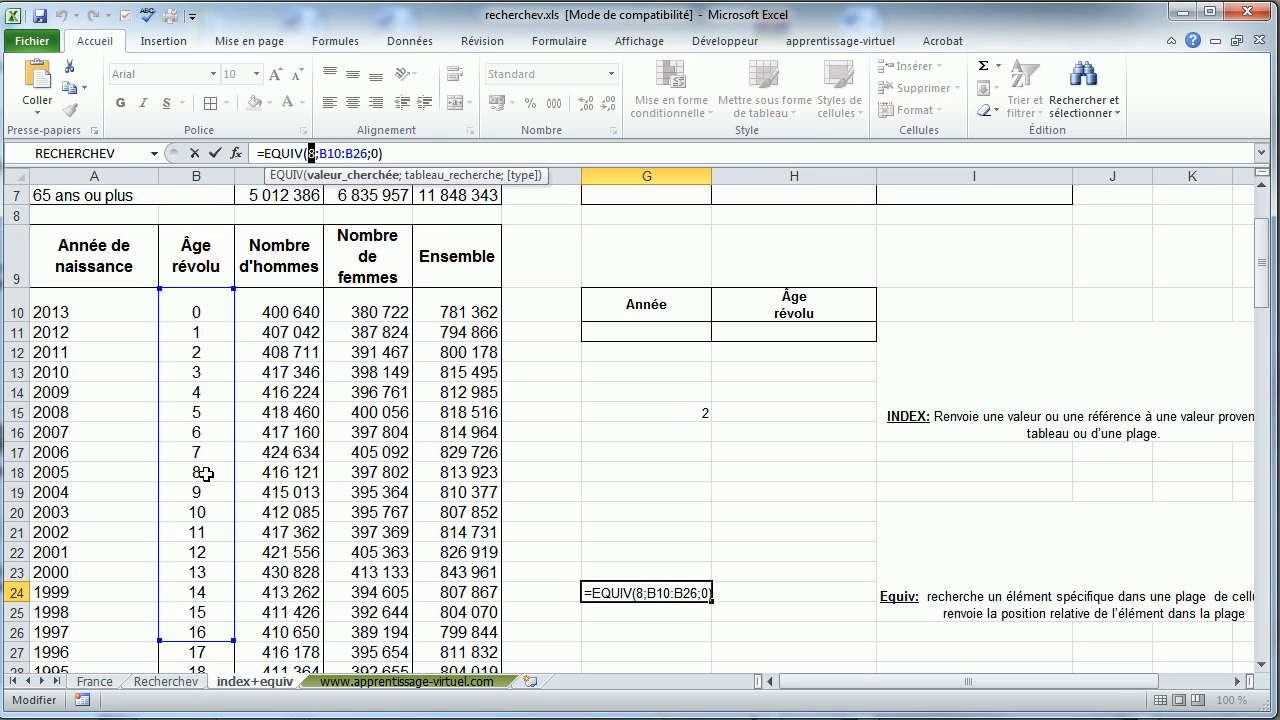
left_click(201, 316)
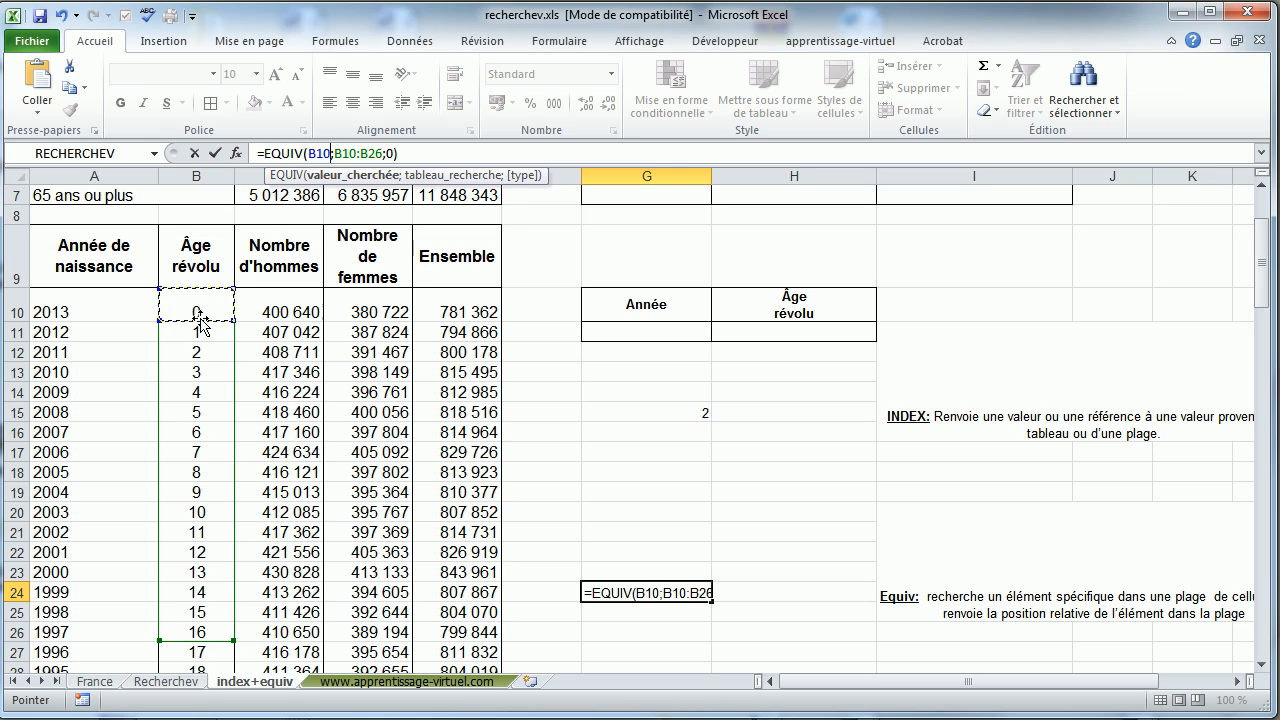
left_click(207, 334)
left_click(209, 354)
left_click(211, 373)
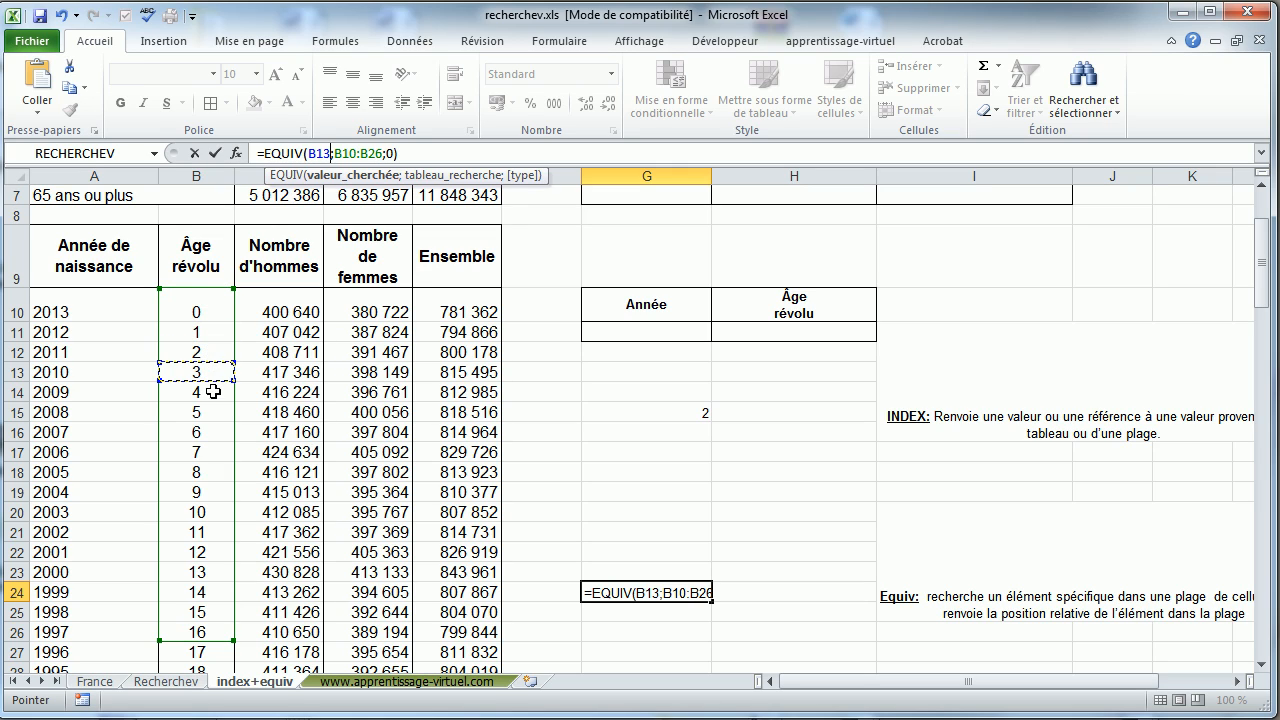
left_click(214, 394)
left_click(216, 413)
left_click(218, 433)
left_click(220, 453)
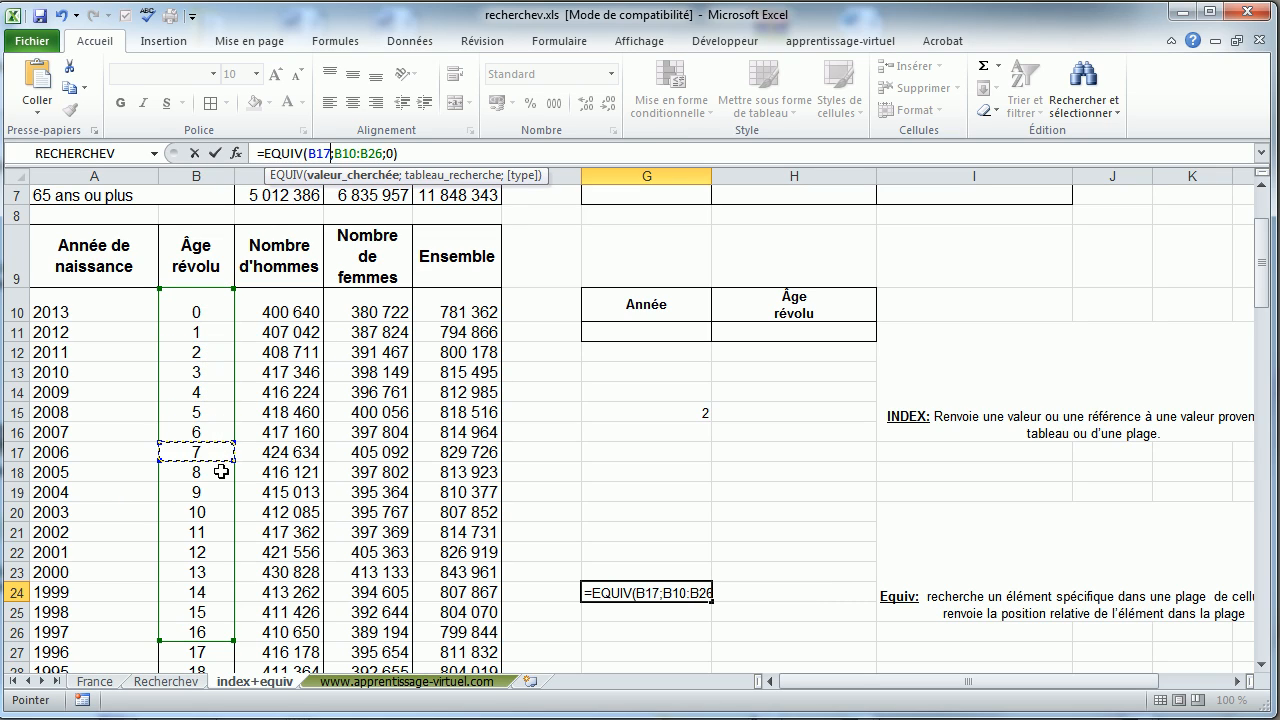
left_click(220, 471)
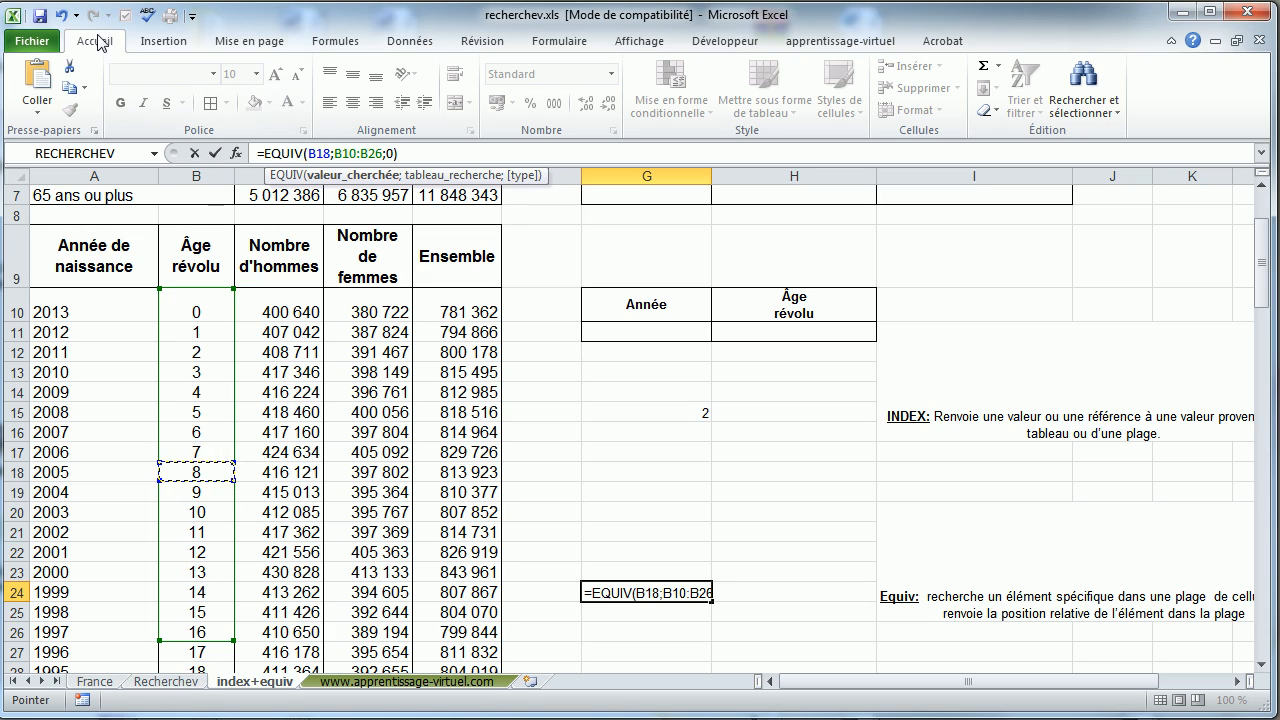
left_click(62, 16)
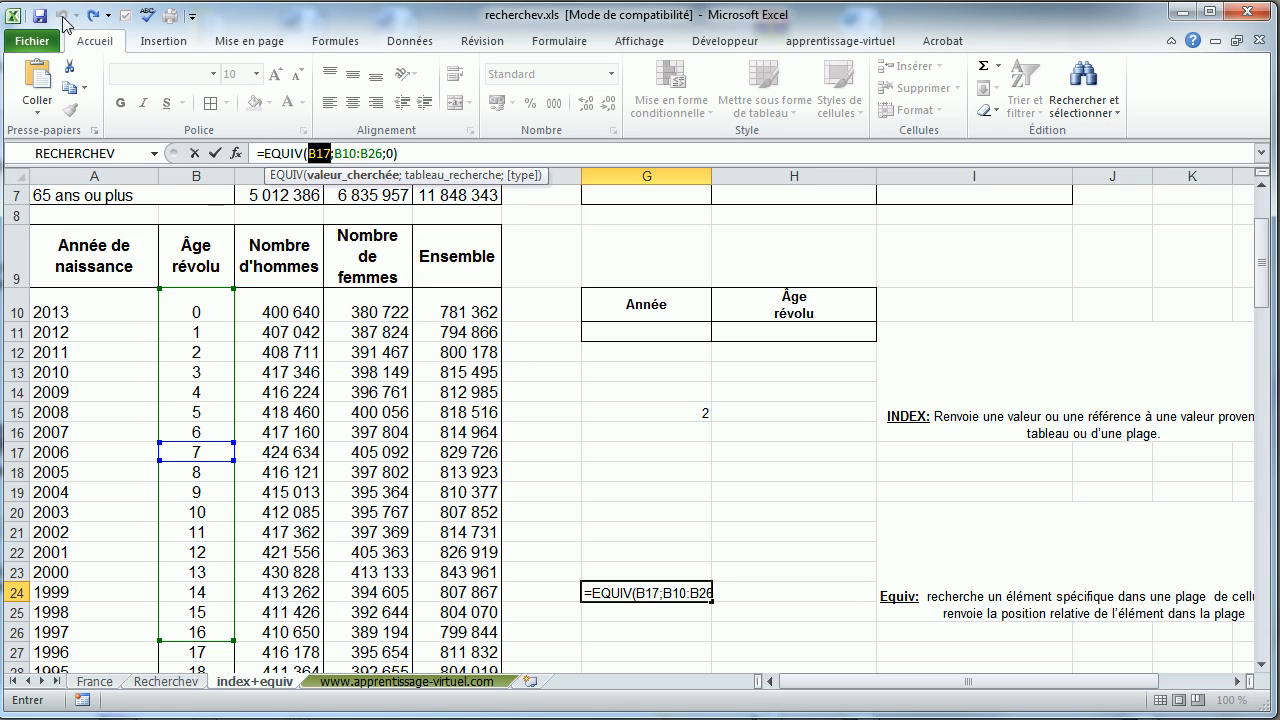
key("Return")
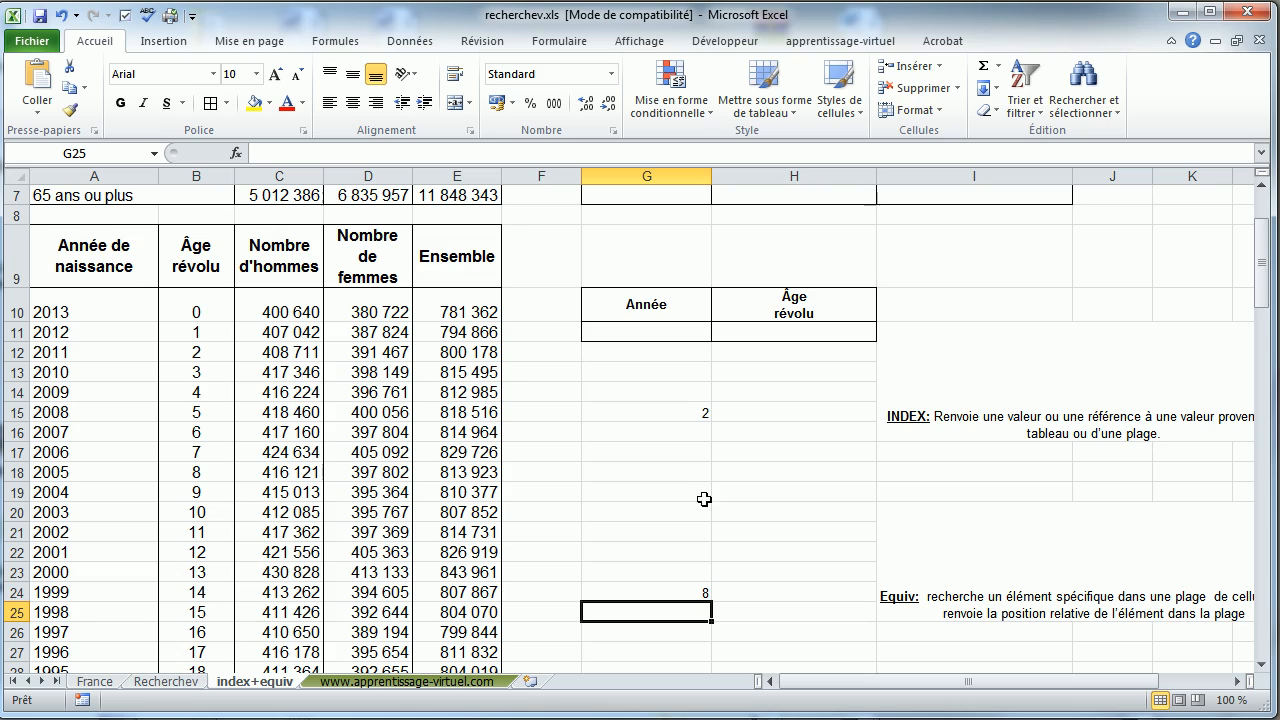
Enter 8 as the Âge révolu in H11 and locate the same age in the birth-year table.
left_click(752, 494)
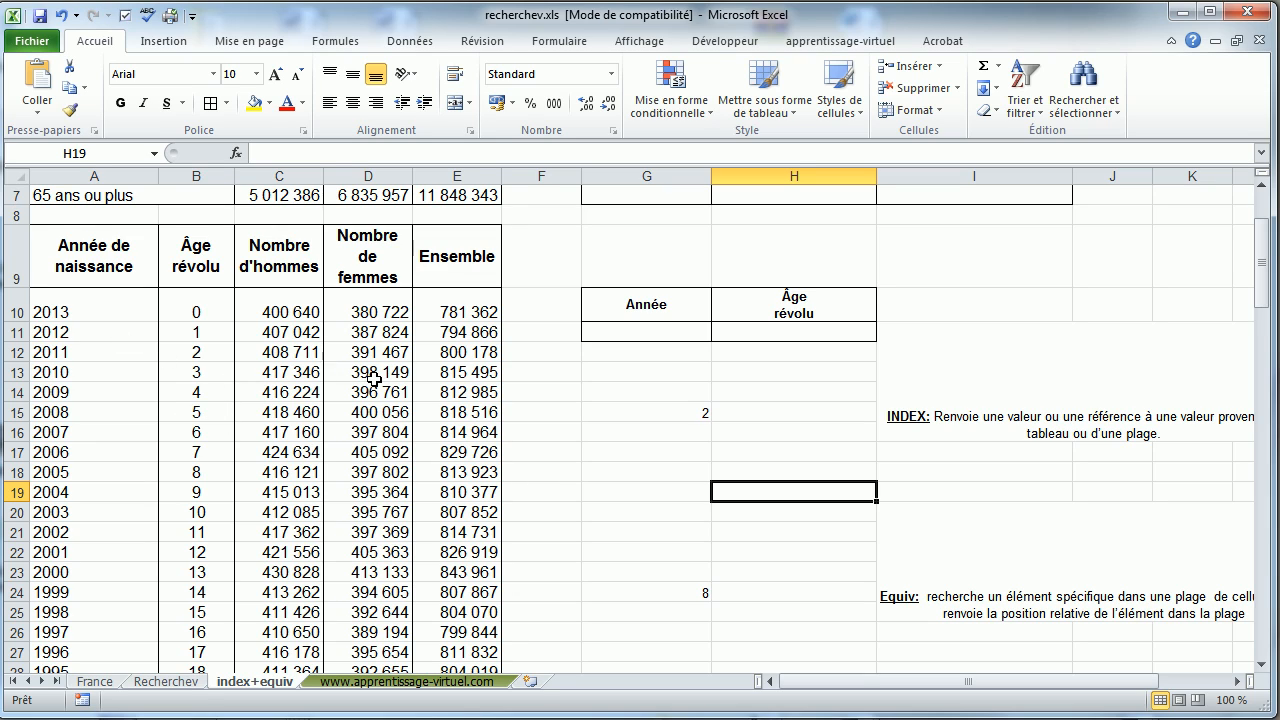
left_click(648, 451)
scroll(646, 493, "up", 1)
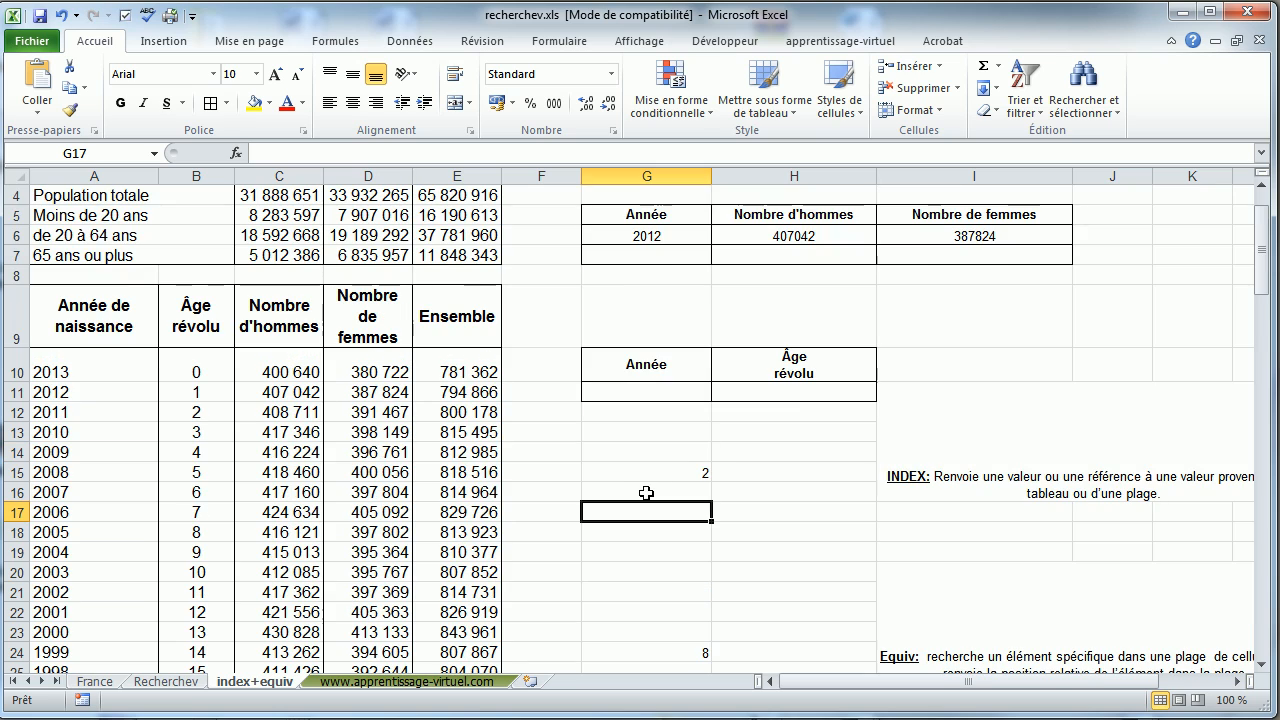
left_click(802, 398)
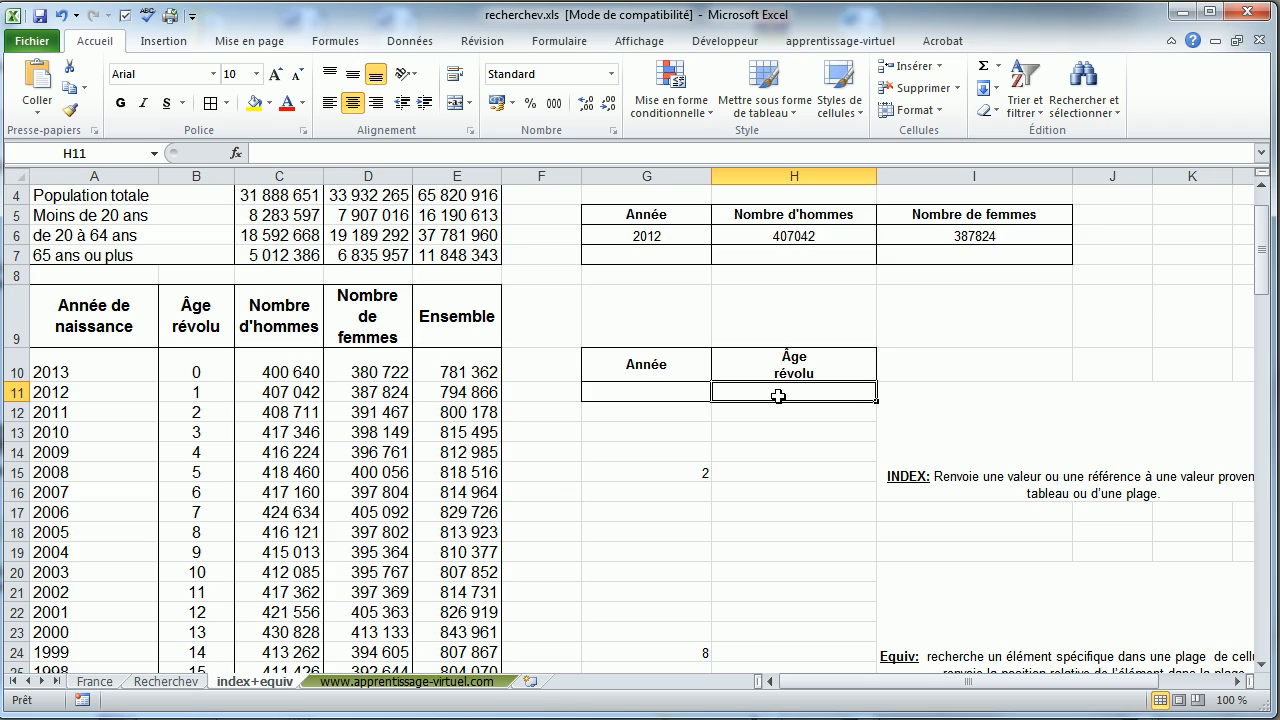
type("8")
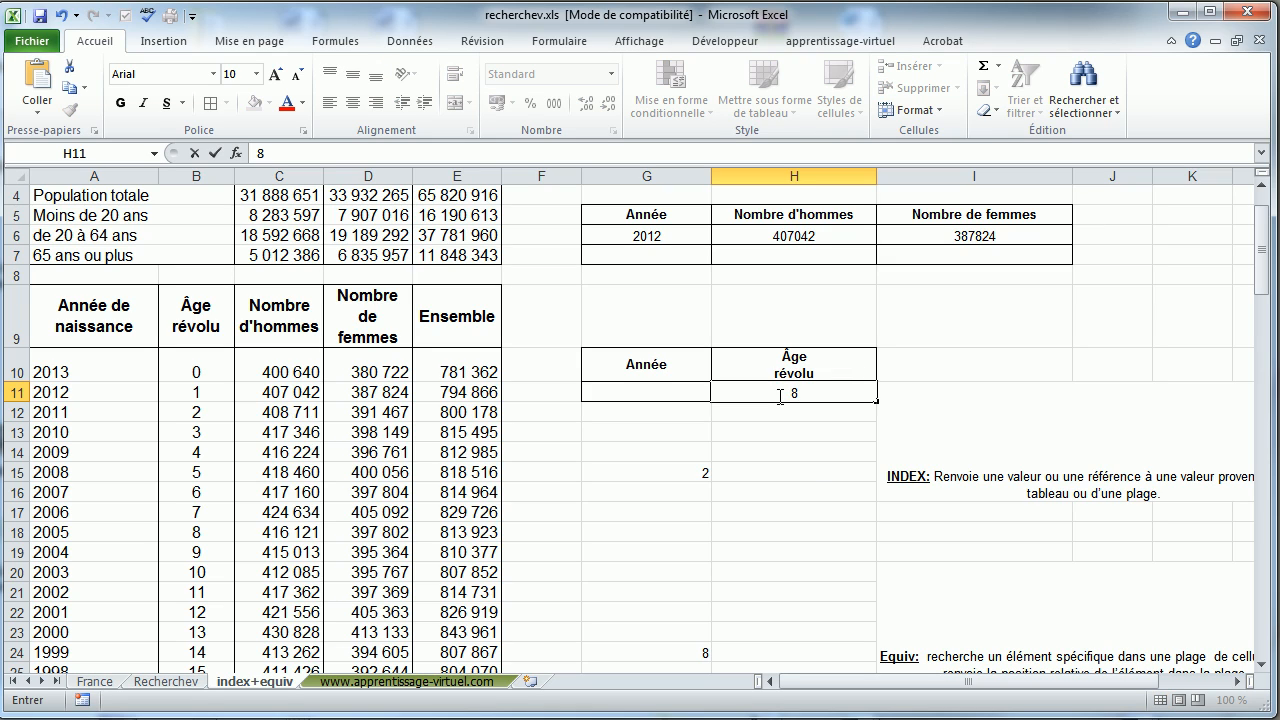
left_click(814, 490)
left_click(218, 535)
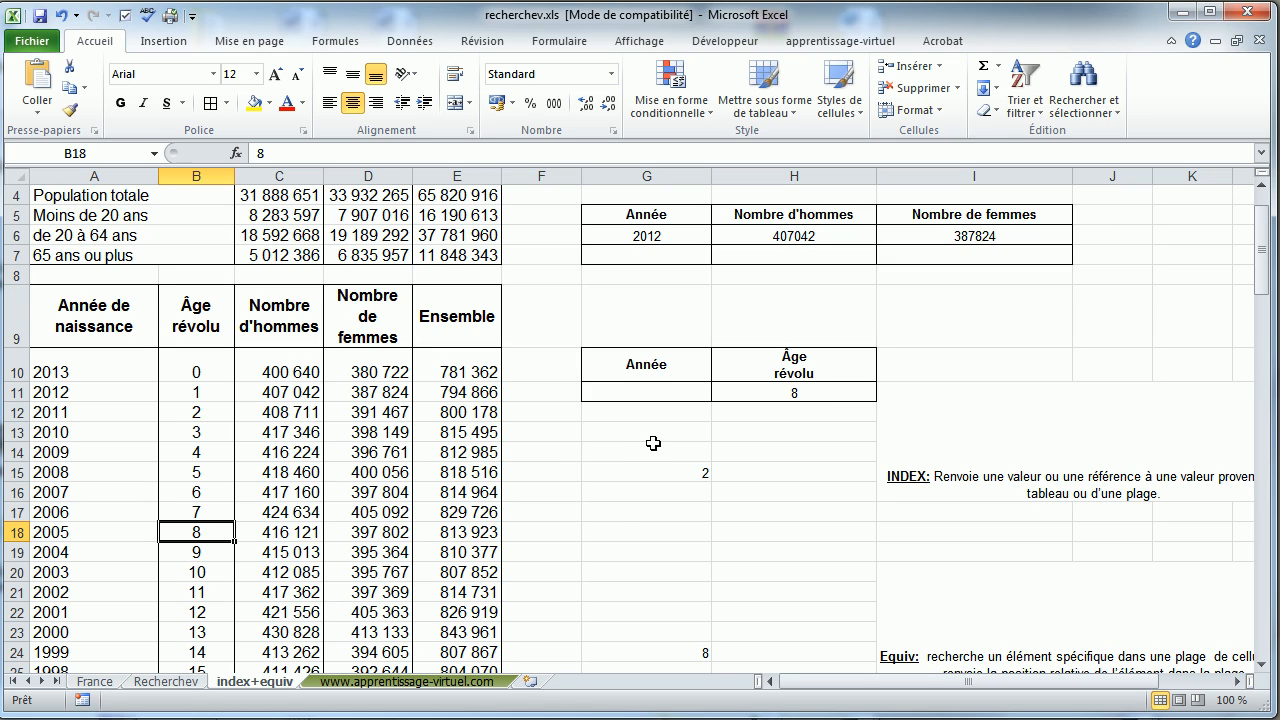
Start an INDEX function in G11 with the matrice;no_lig;no_col arguments and set Matrice to A10:B24.
left_click(659, 394)
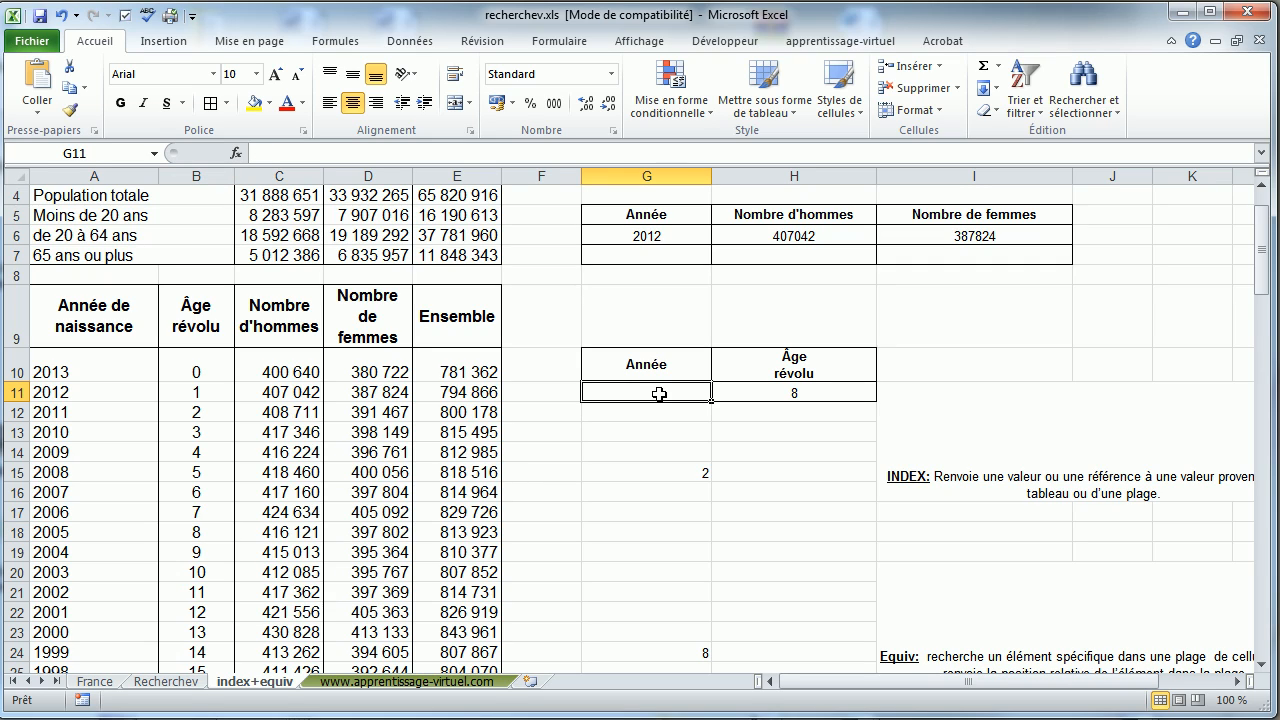
type("=")
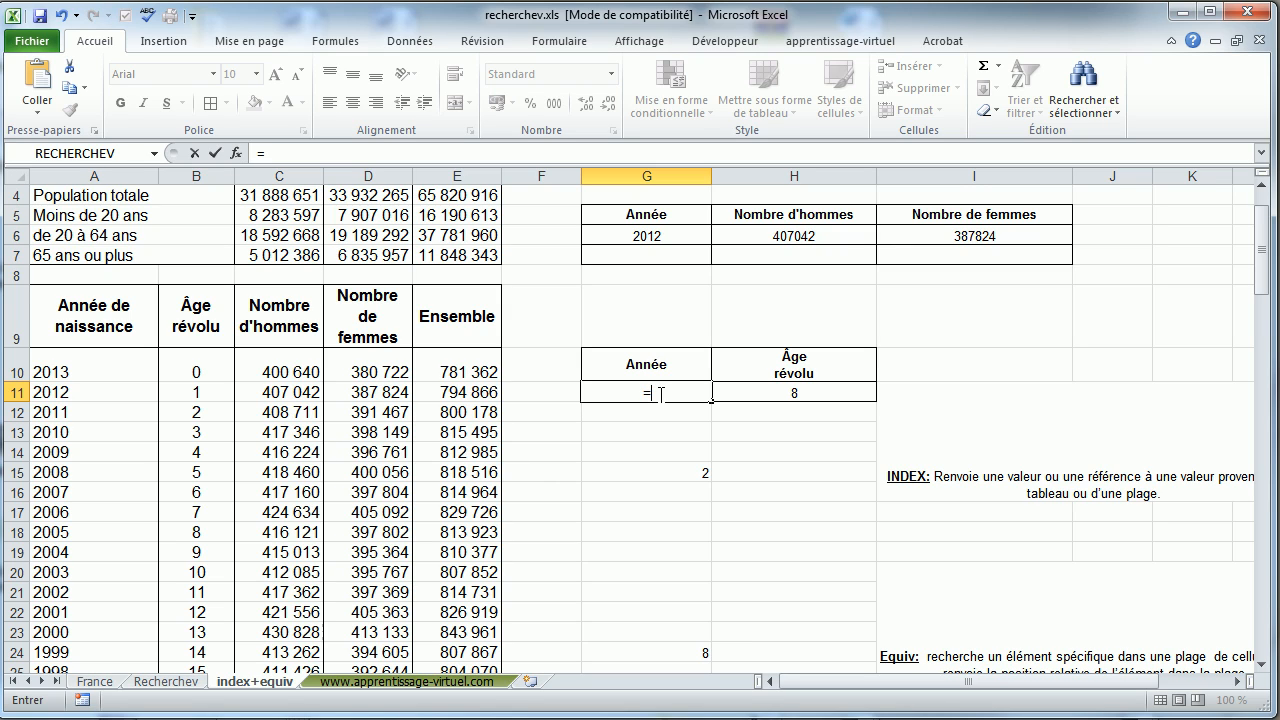
type("index(")
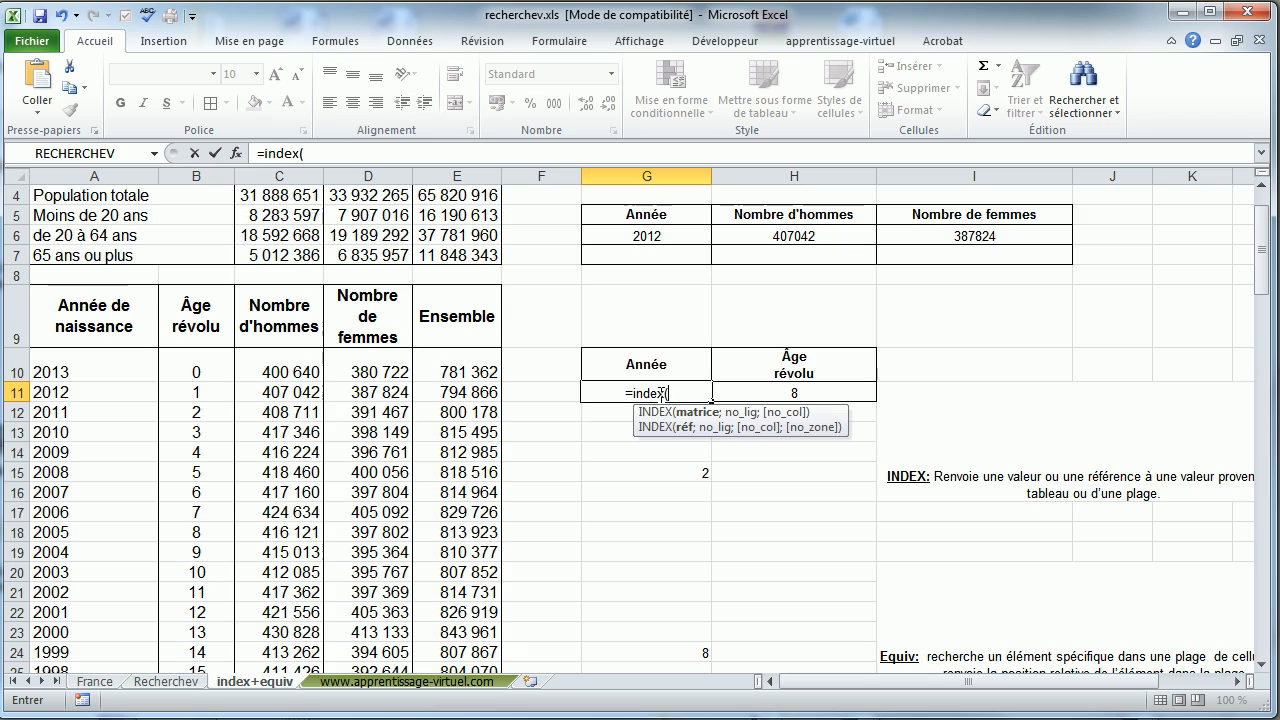
left_click(236, 152)
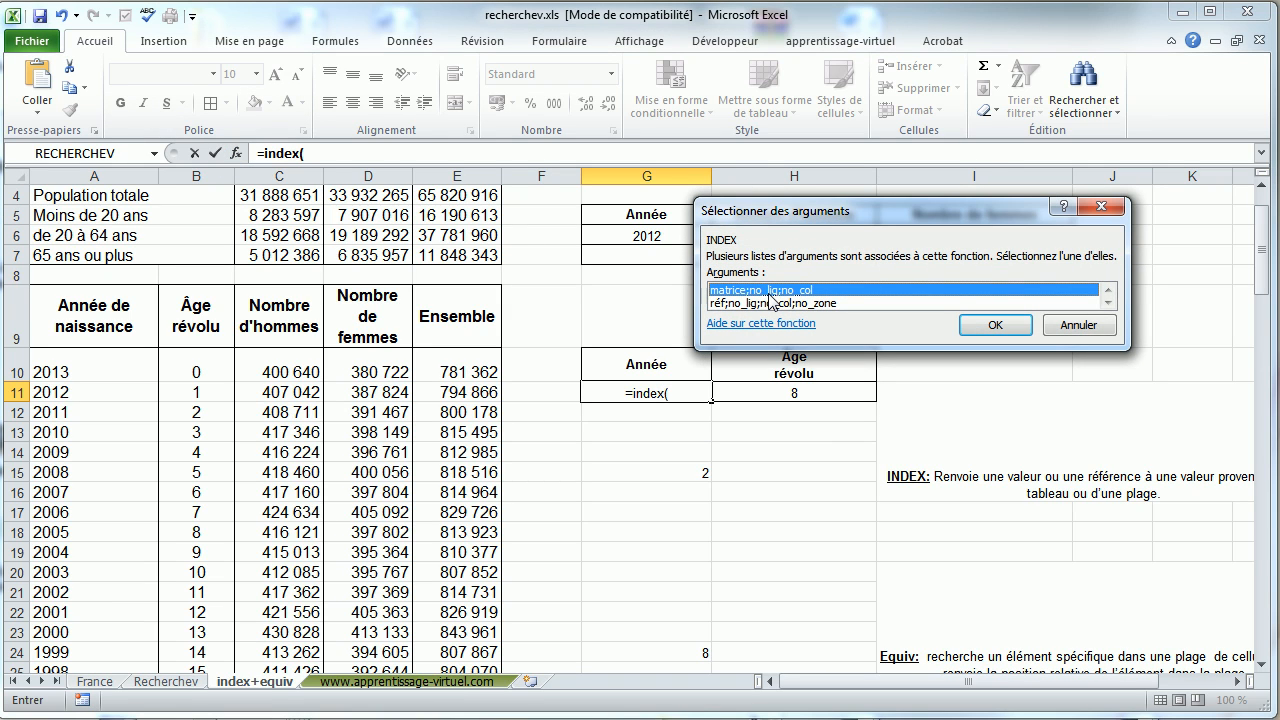
left_click(996, 329)
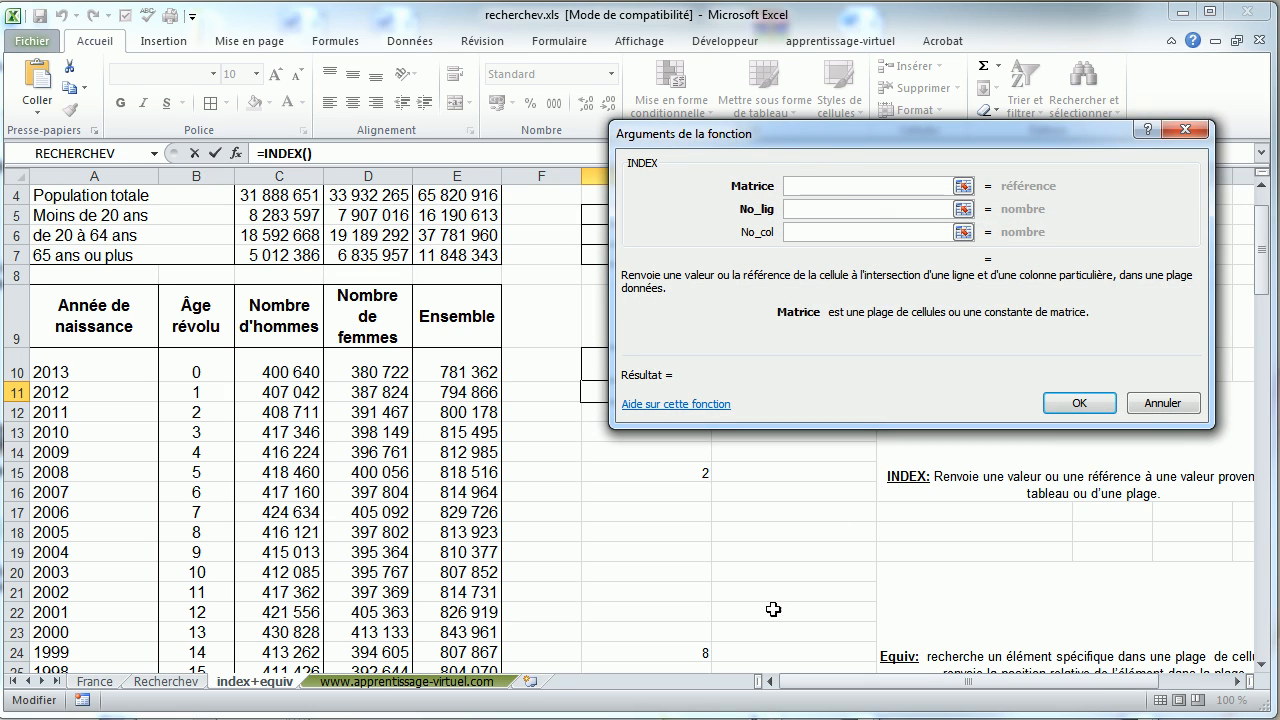
left_click_drag(828, 134, 652, 380)
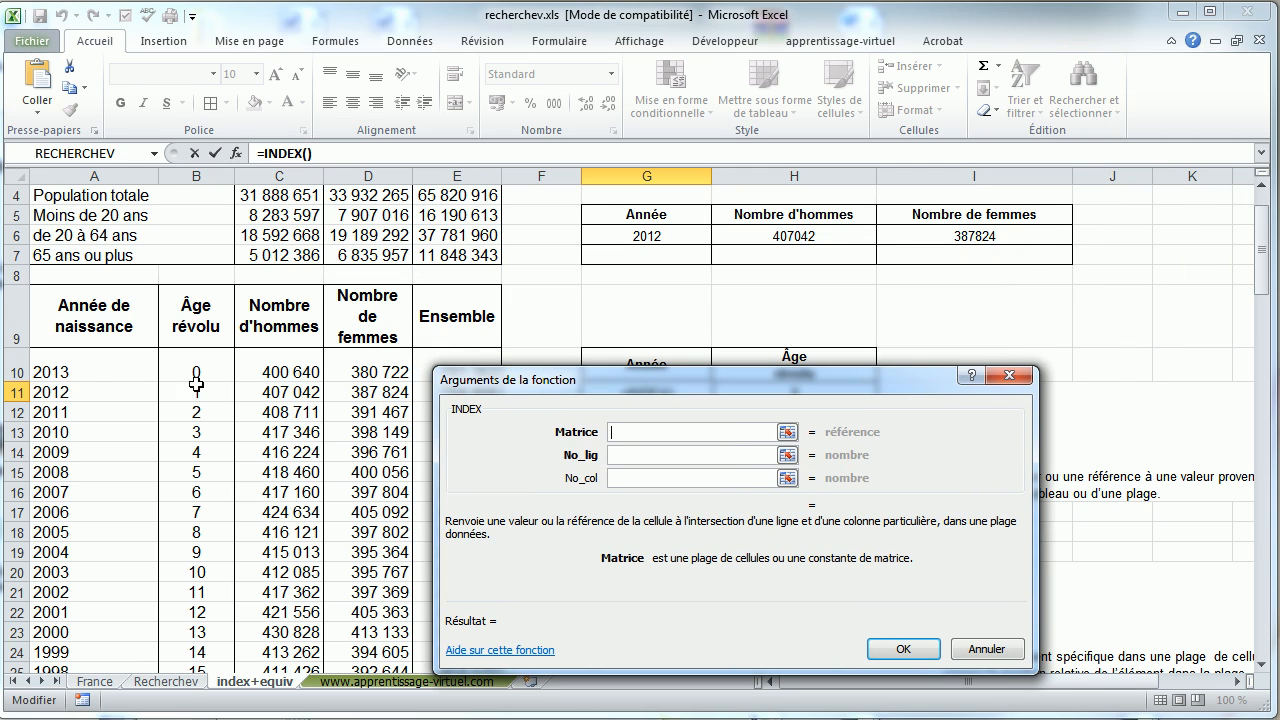
left_click_drag(48, 372, 196, 652)
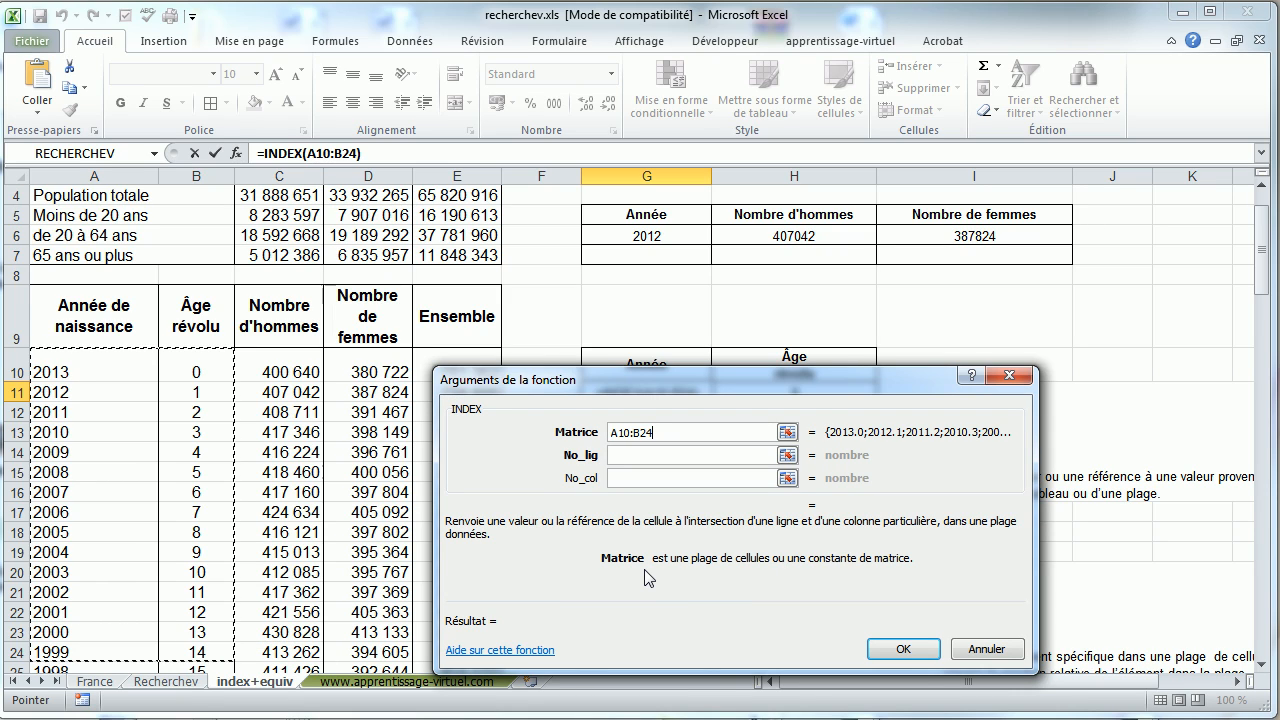
Nest an EQUIV function in the No_lig argument, with H11 as lookup value and B10:B25 as lookup range.
left_click(640, 454)
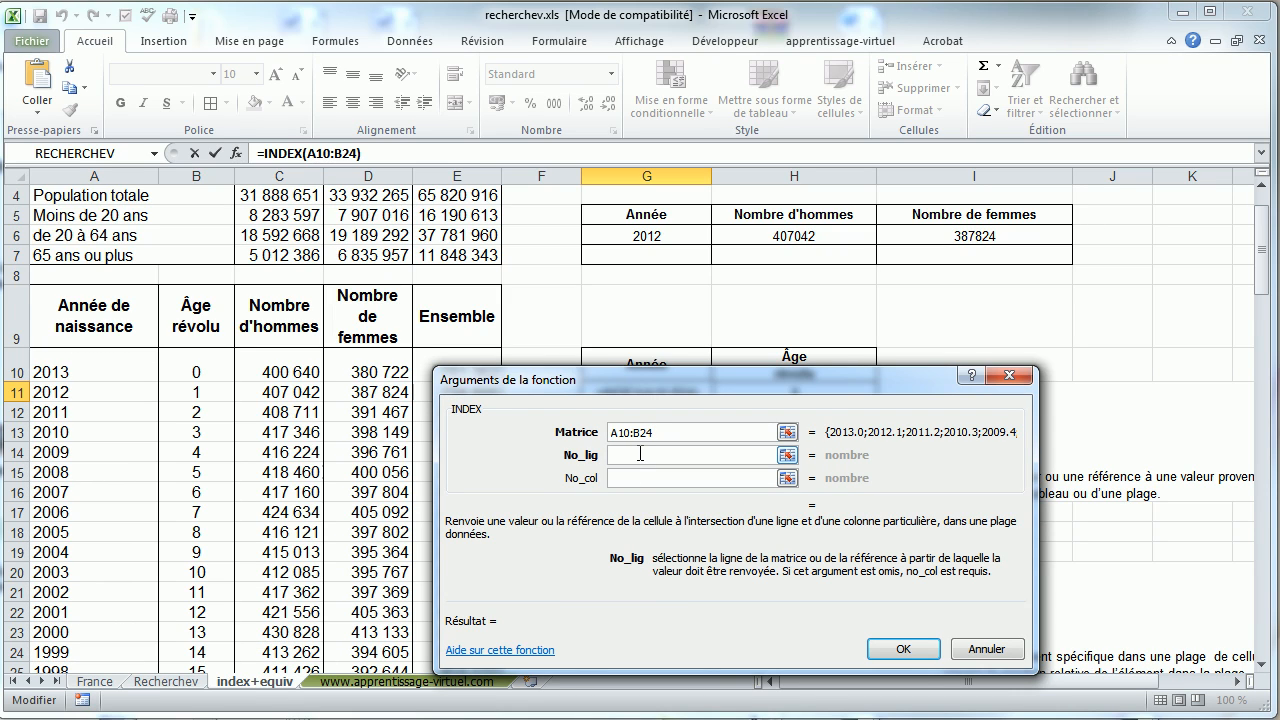
left_click_drag(648, 380, 486, 283)
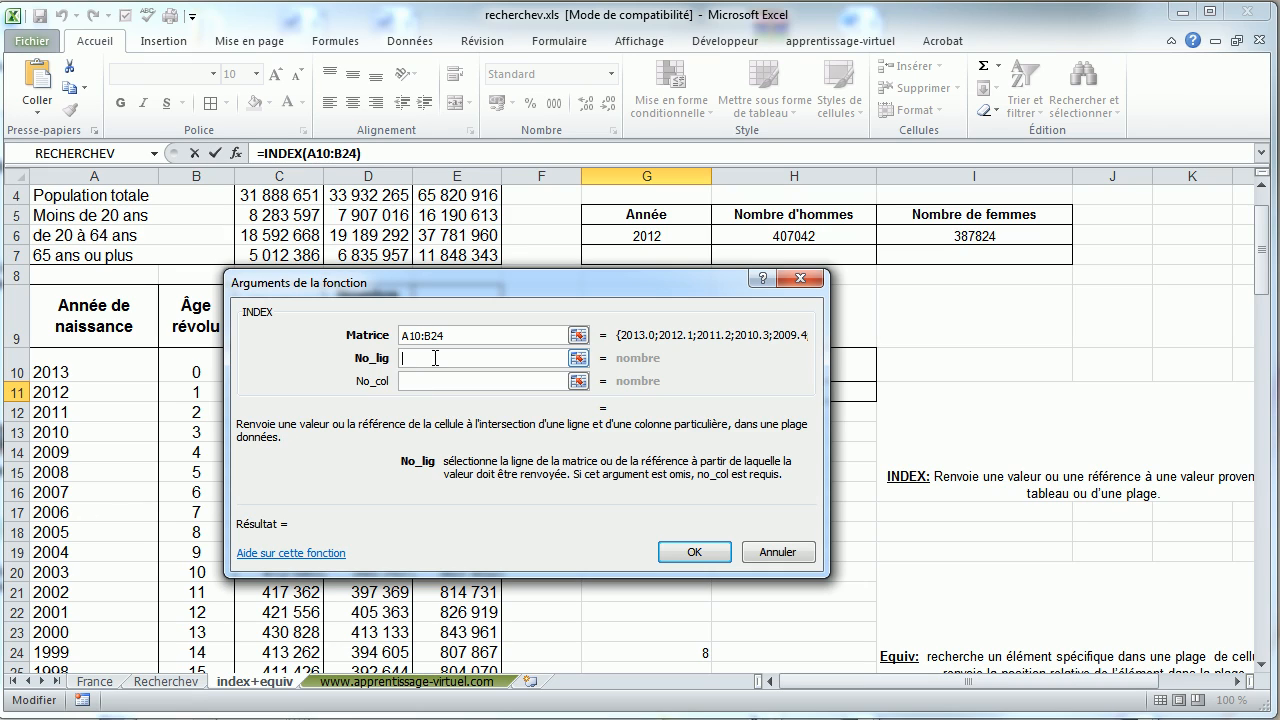
type("equi")
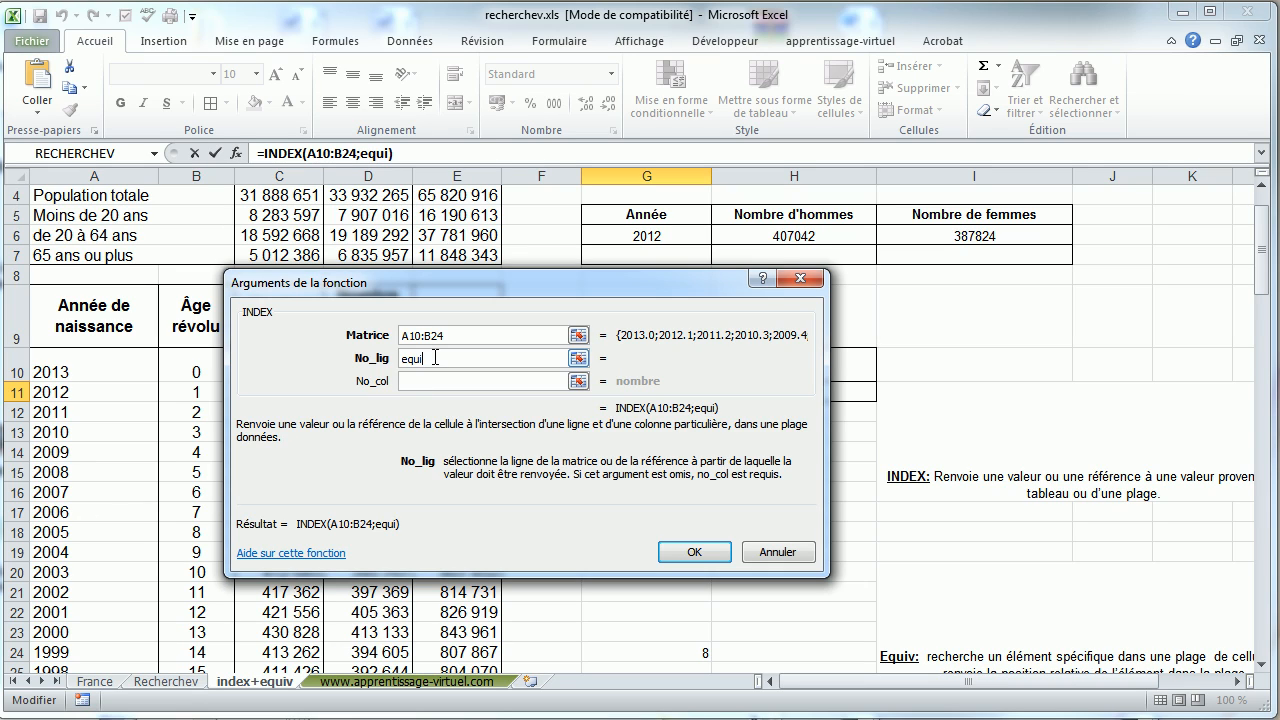
type("v(")
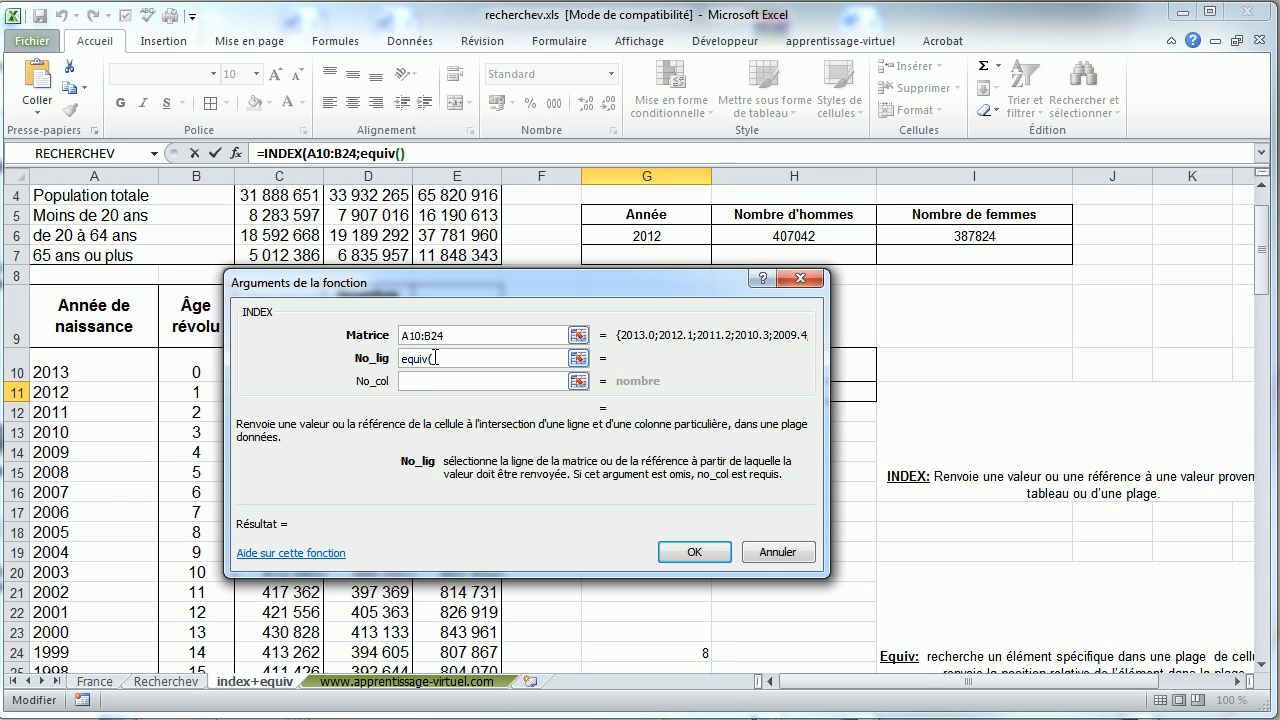
left_click_drag(534, 289, 336, 335)
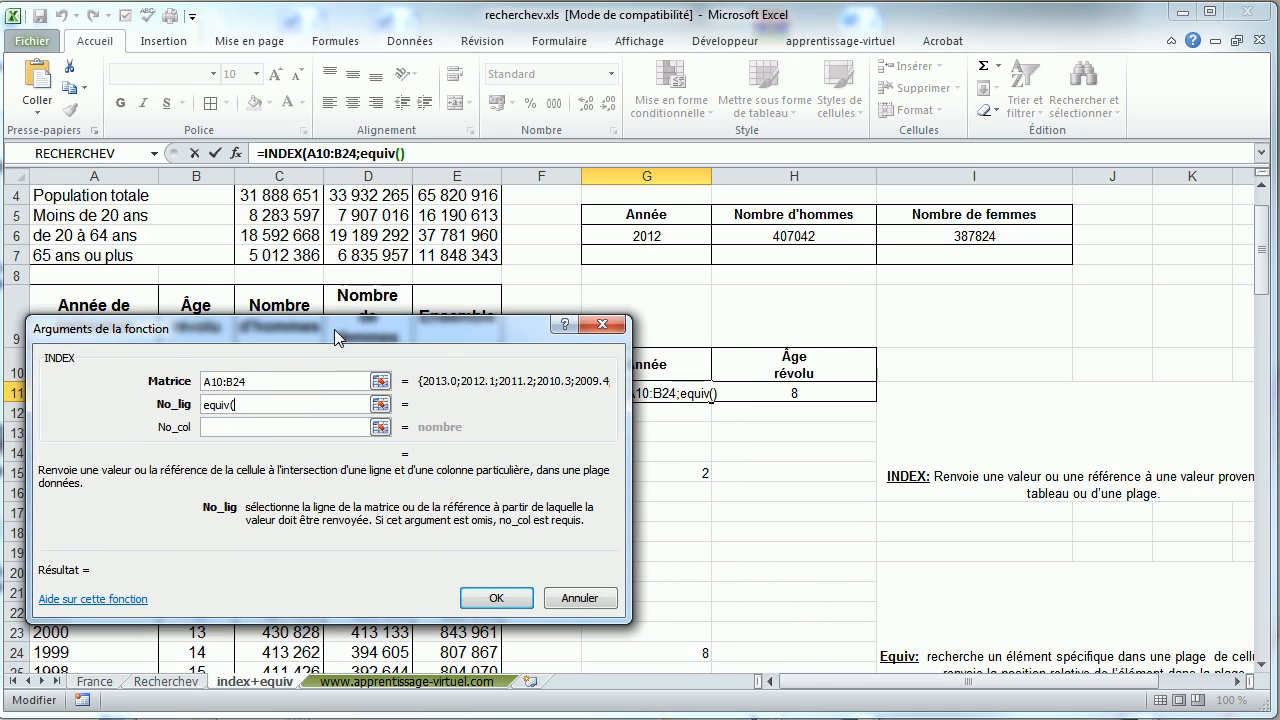
left_click(798, 393)
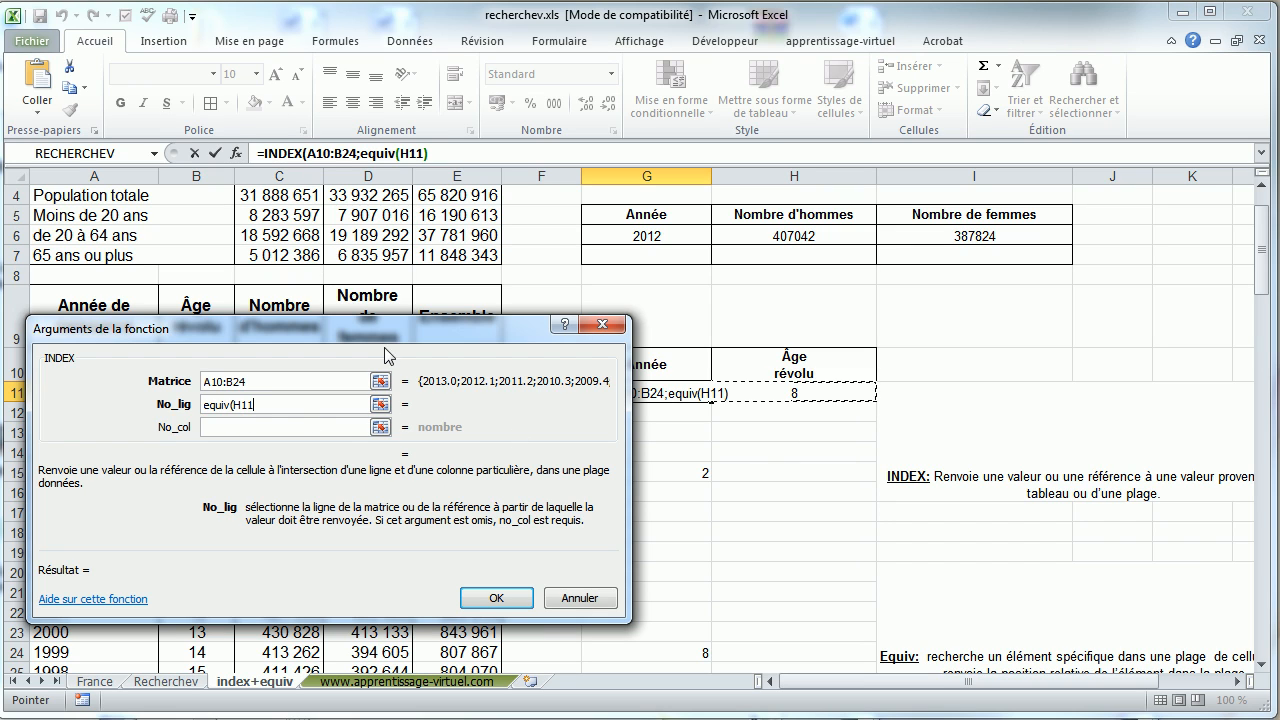
type(";")
left_click_drag(373, 344, 874, 312)
left_click_drag(196, 370, 203, 665)
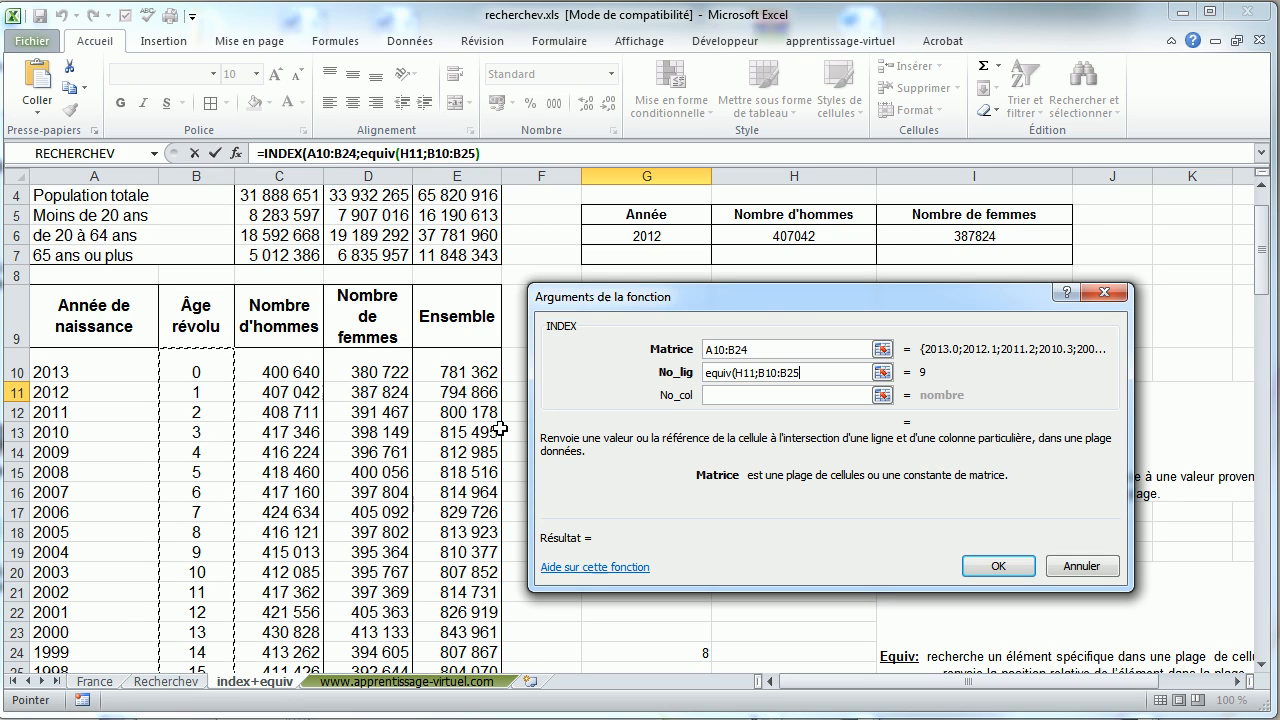
Set No_col to 1, close the nested EQUIV parenthesis and complete the INDEX formula in G11.
left_click(731, 396)
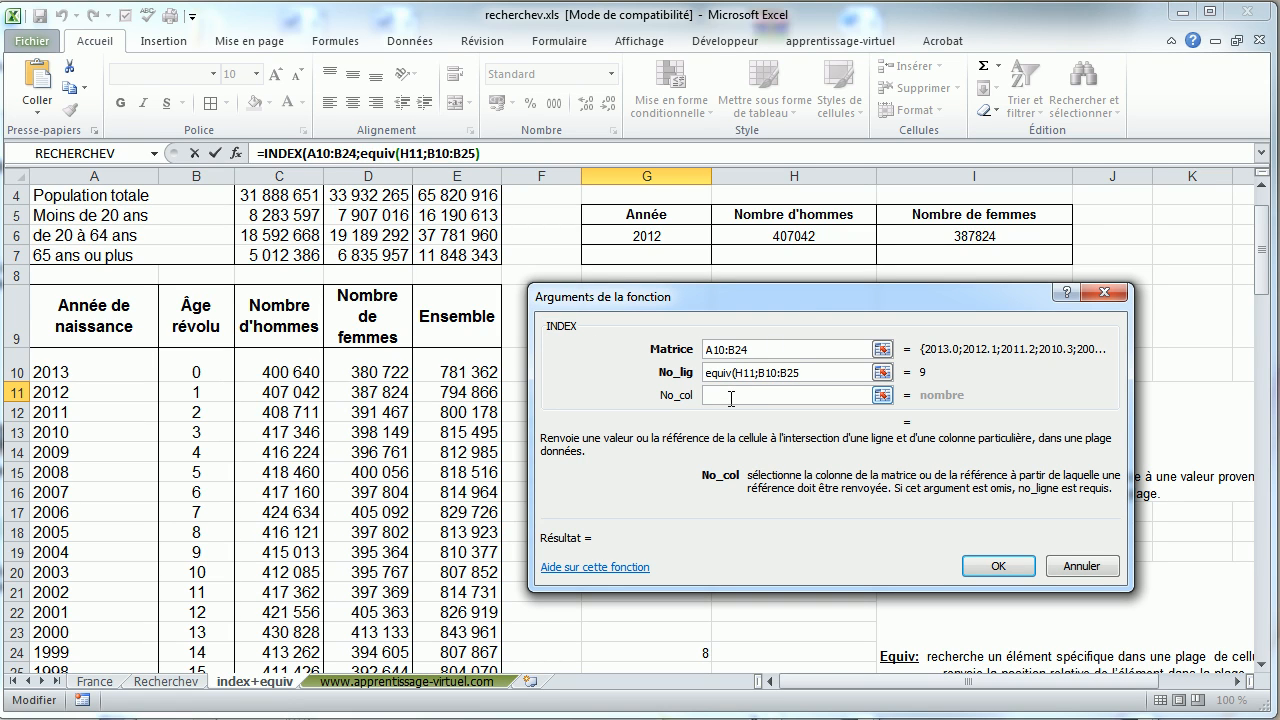
type("1")
left_click(814, 375)
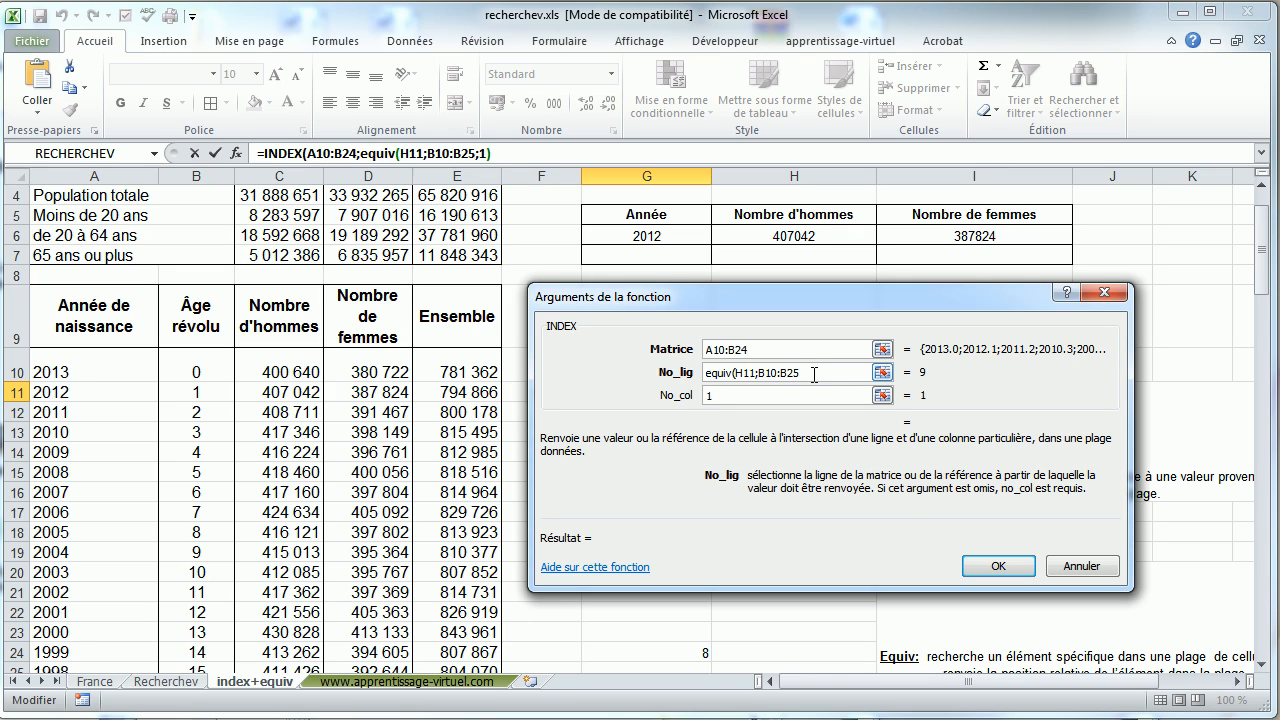
type(")")
left_click(1010, 566)
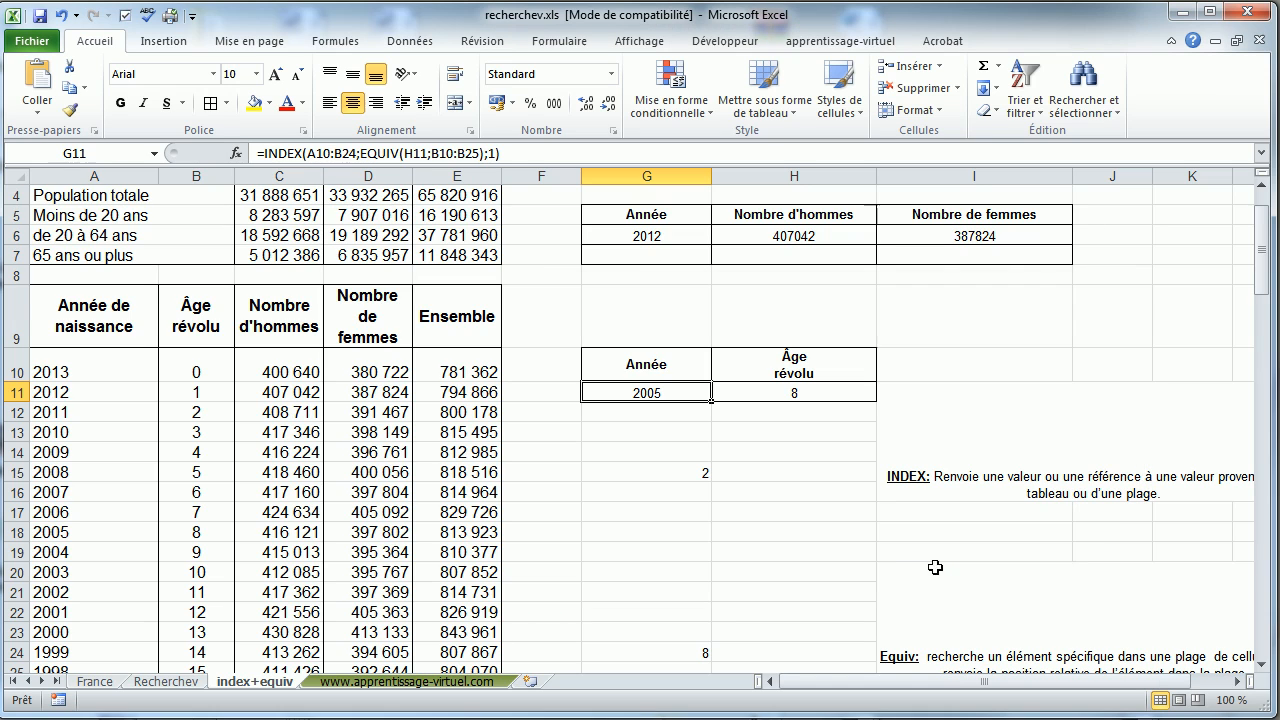
Check the Année result in G11 against the row for age 8 in the birth-year table.
left_click(803, 571)
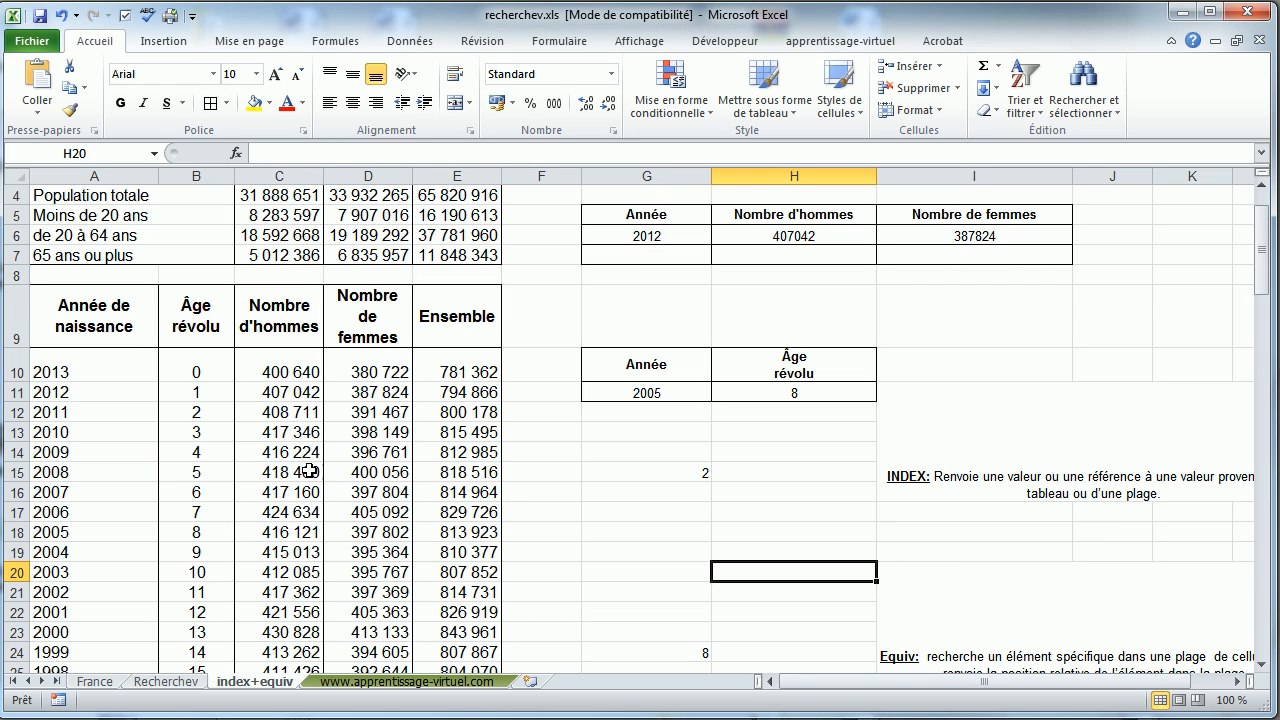
left_click(808, 397)
left_click(194, 532)
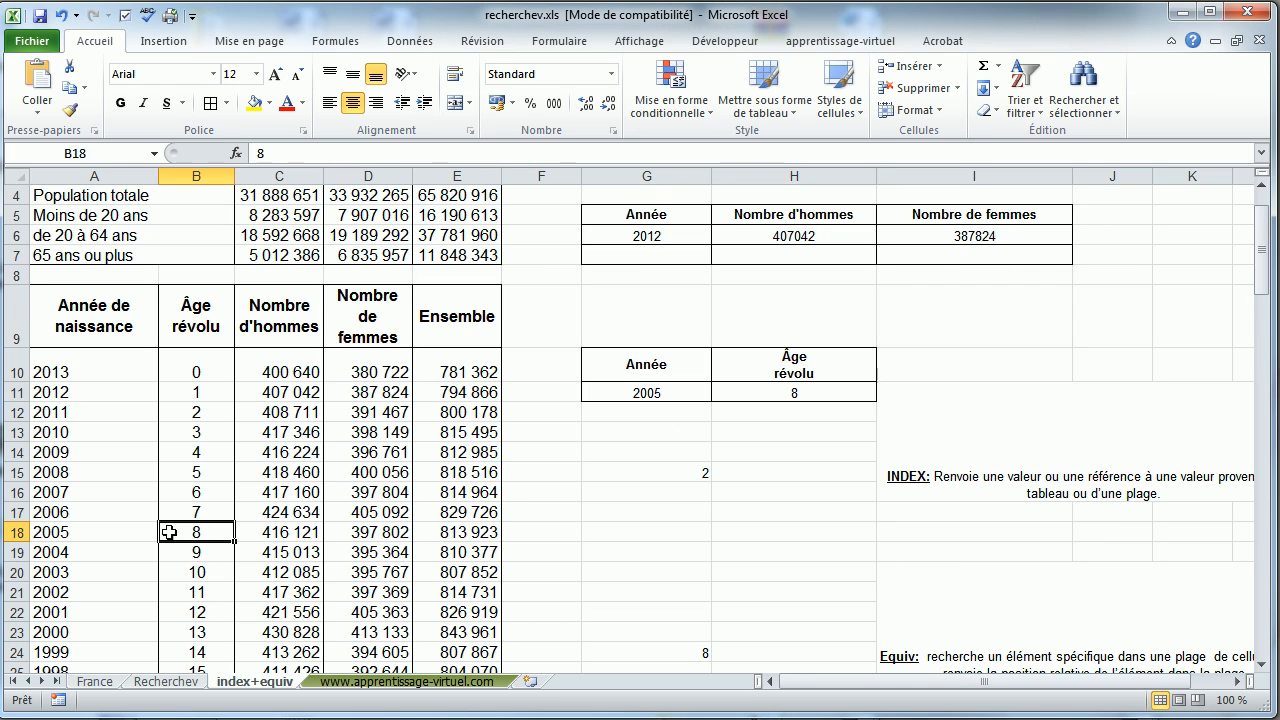
left_click(126, 534)
Test the lookup by setting Âge révolu in H11 to 6, and compare the Année result with the table.
left_click(822, 395)
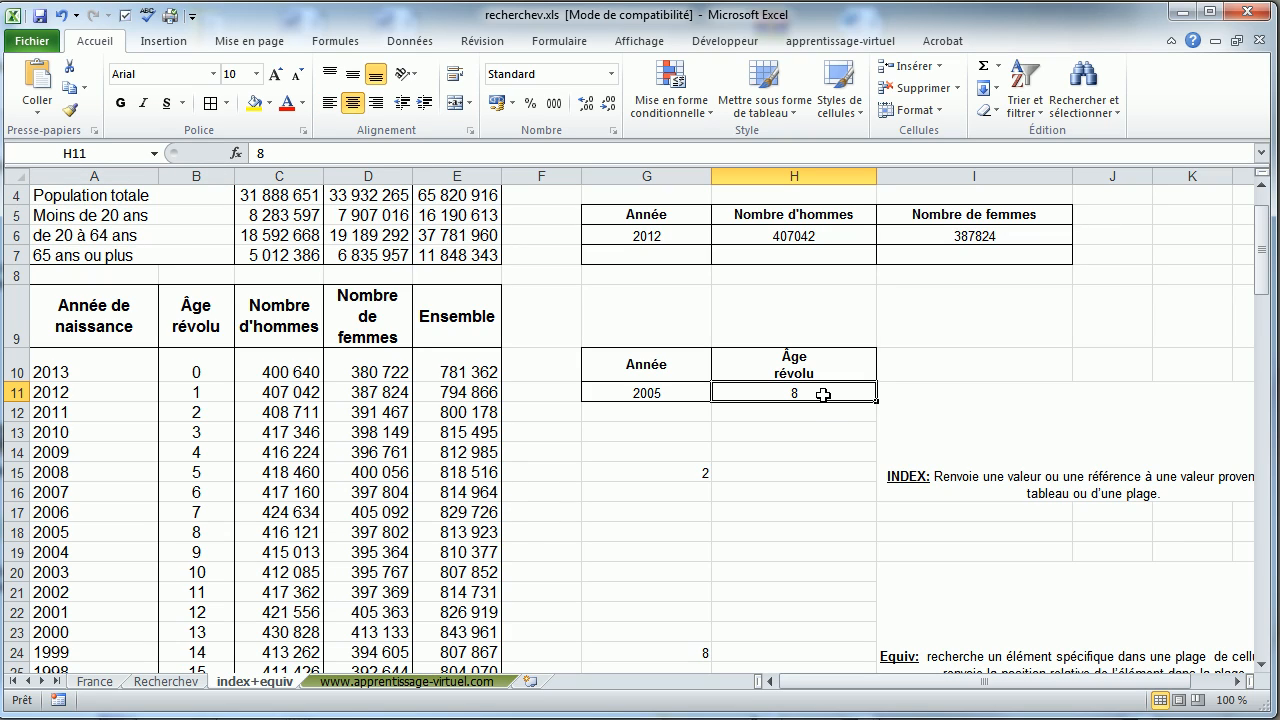
type("6")
key("Return")
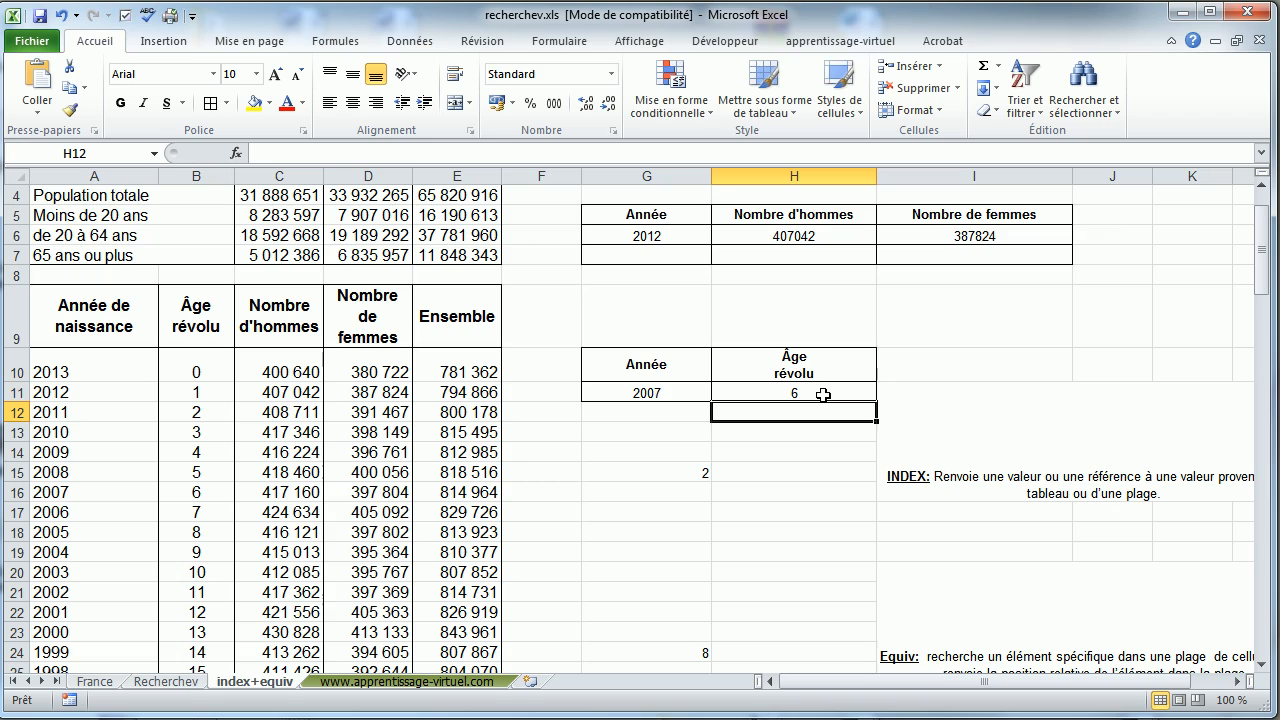
left_click(200, 492)
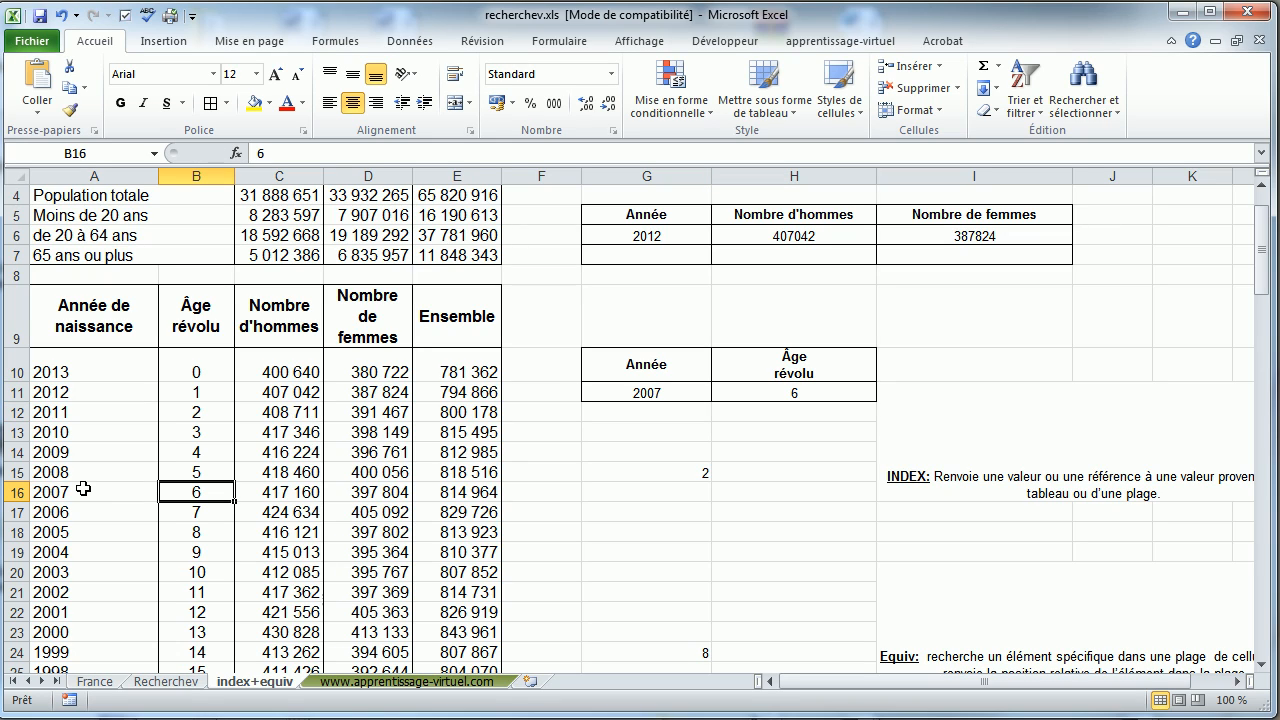
left_click(652, 396)
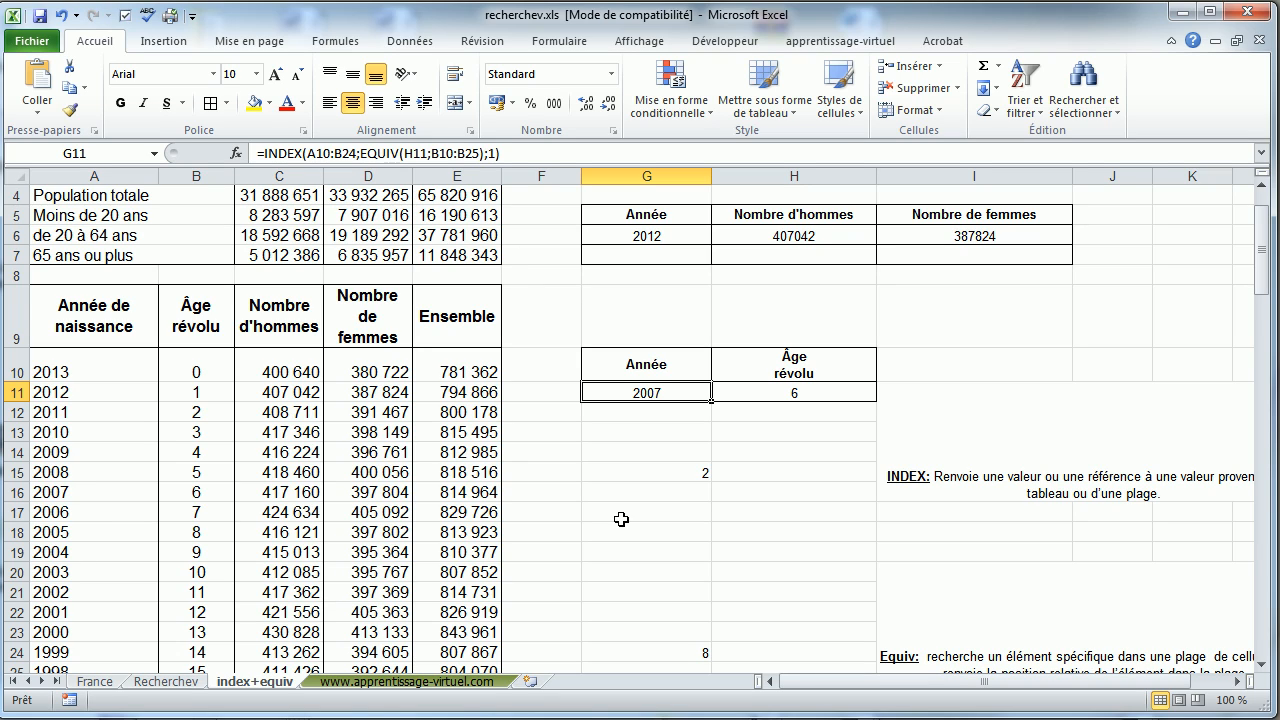
Set the Âge révolu in H11 to 9 to test the Année lookup with another age.
left_click(803, 385)
type("8")
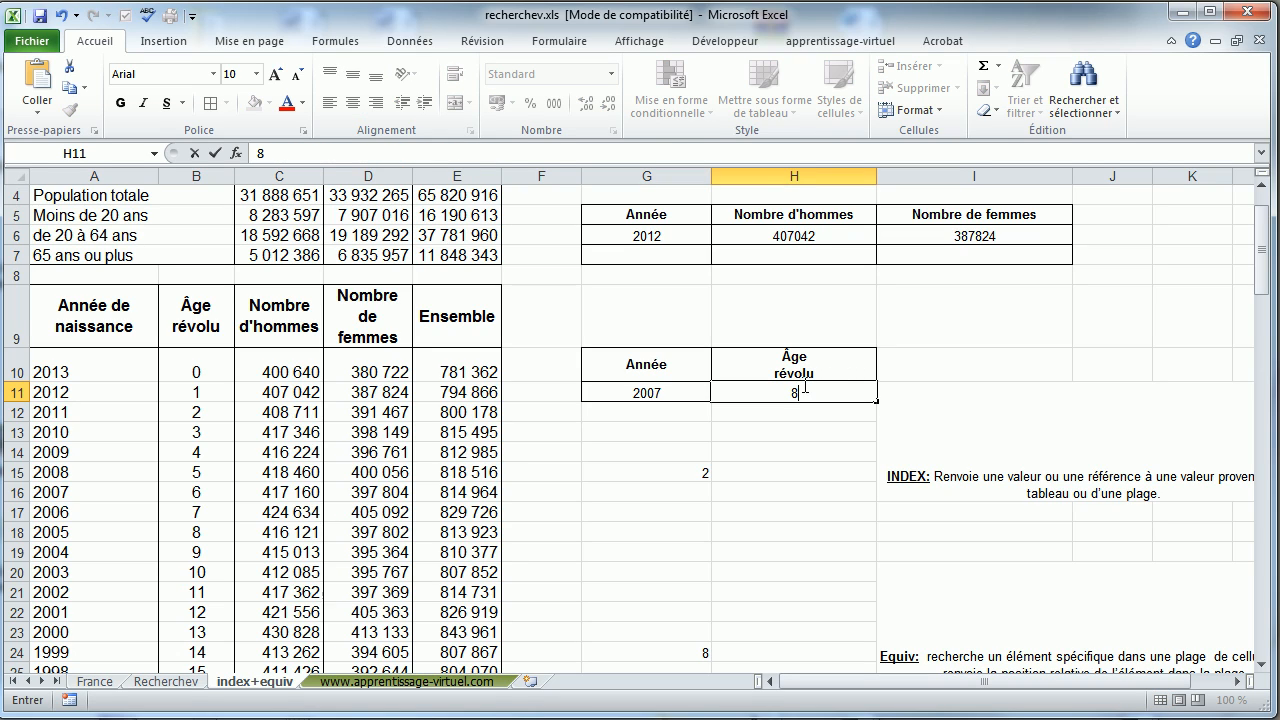
key("BackSpace")
type("9")
key("Return")
left_click(787, 505)
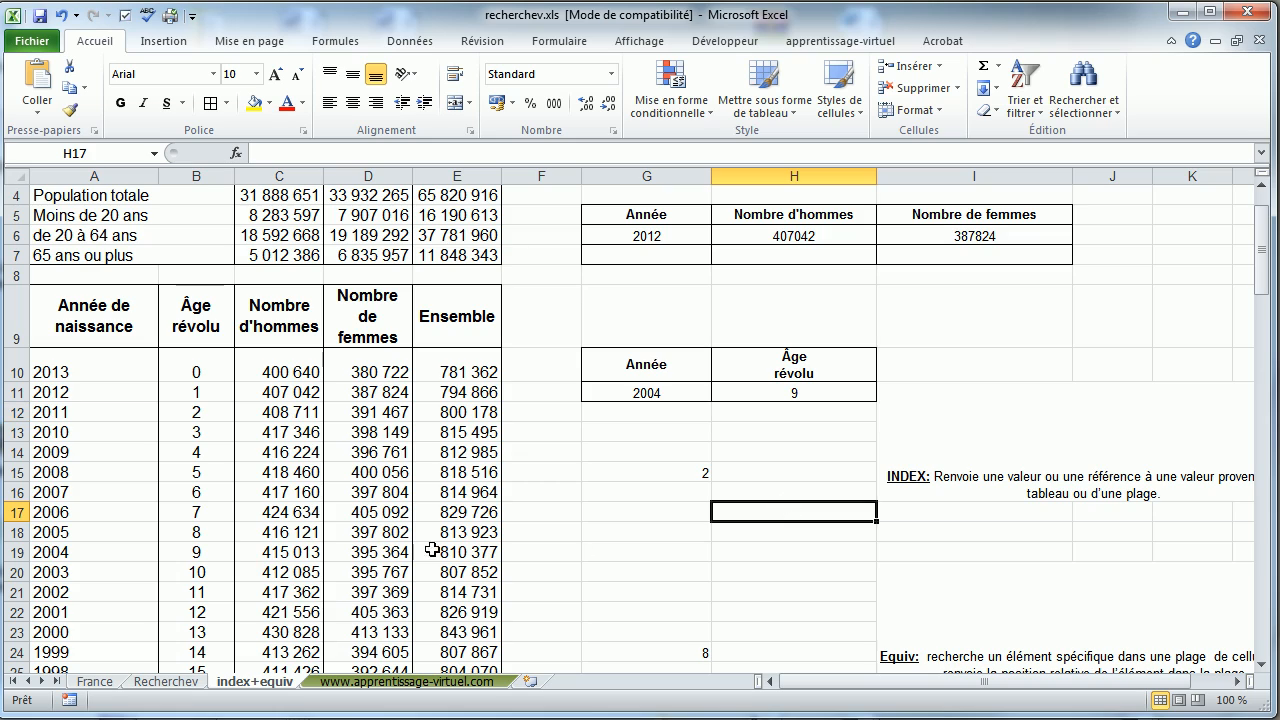